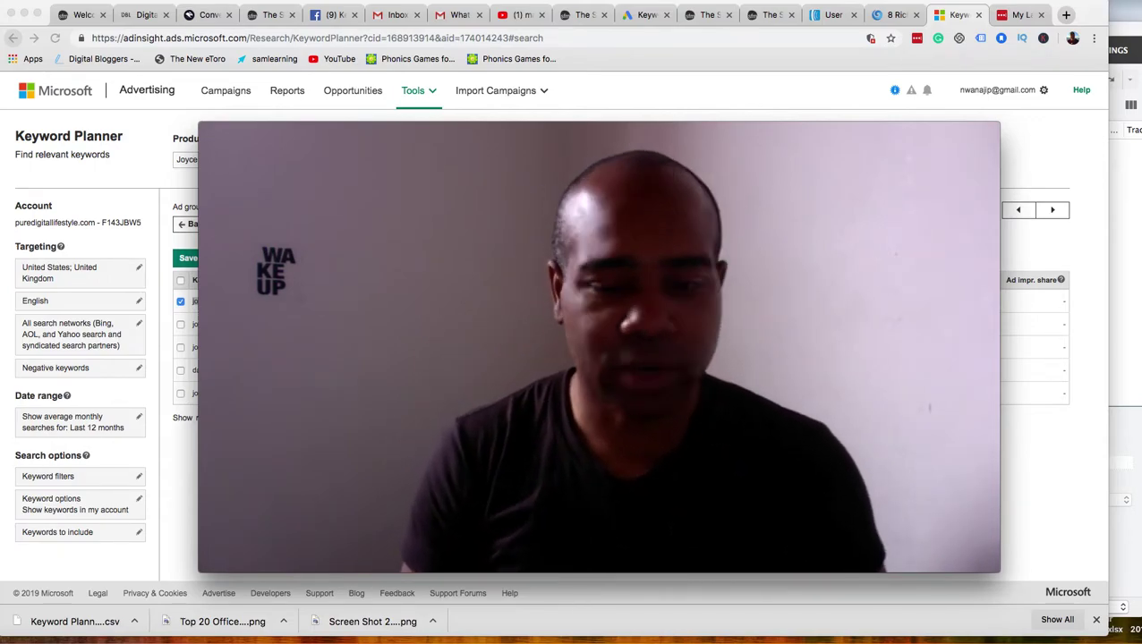
mouse_move(382, 309)
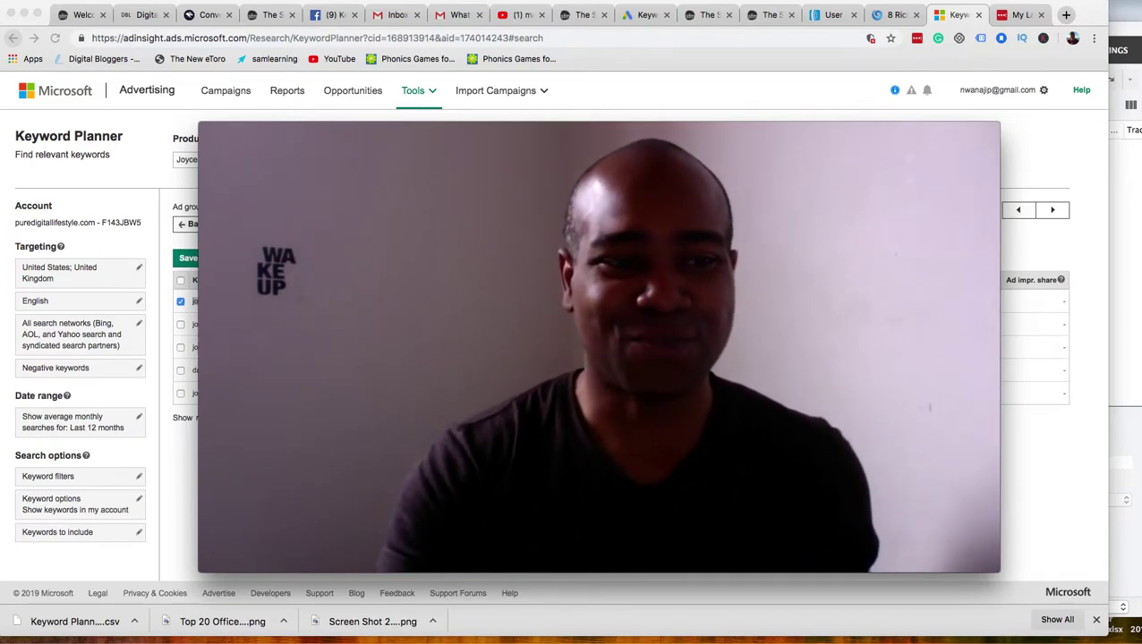
mouse_move(325, 301)
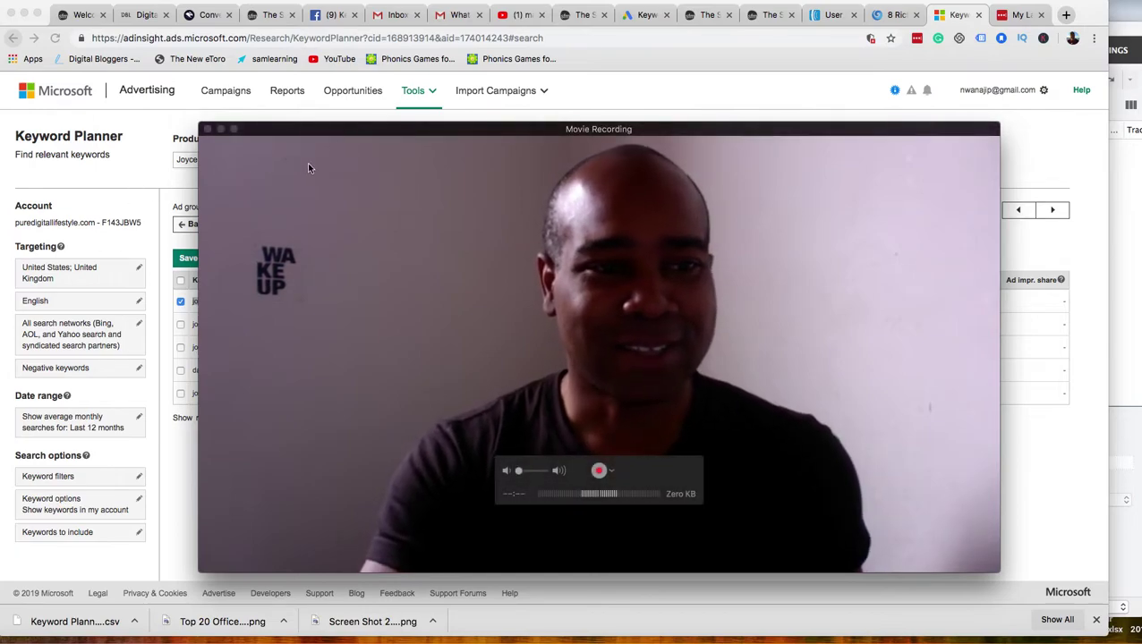
drag(200, 185, 710, 350)
drag(854, 359, 1101, 569)
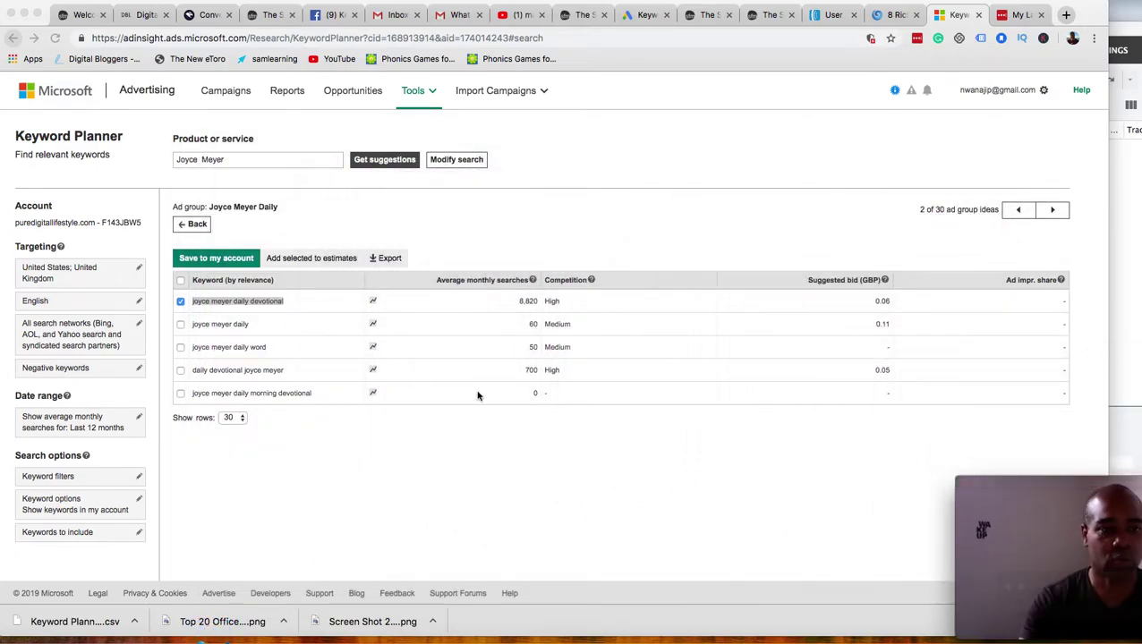
Switch to Google AdWords Editor and show the settings of the Joyce Meyer marriage counselling campaign.
click(25, 14)
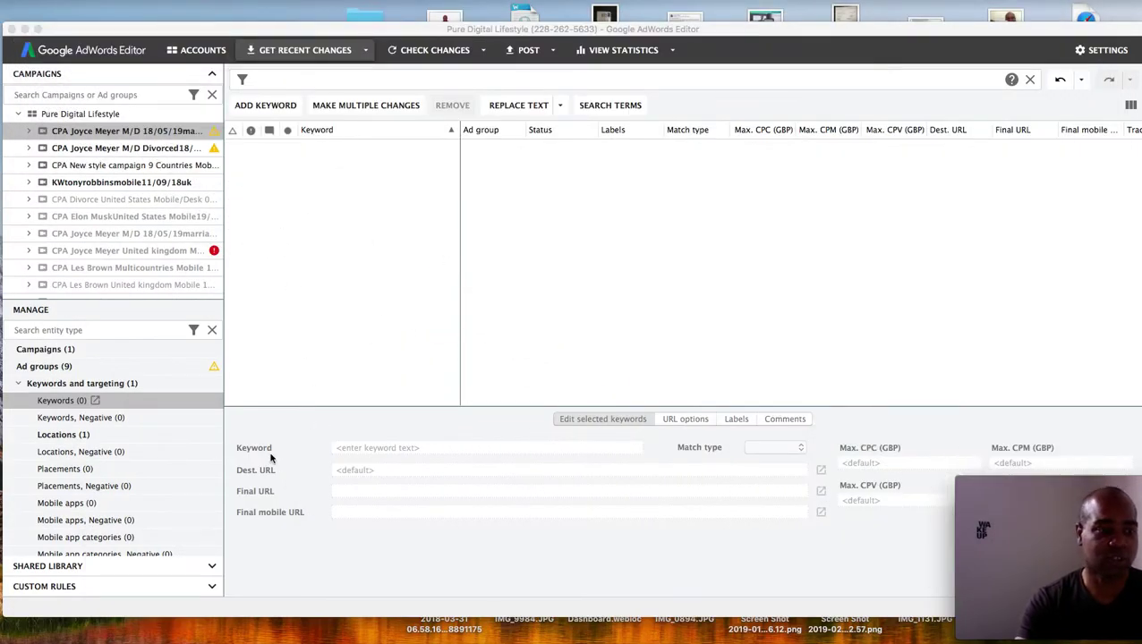
click(77, 351)
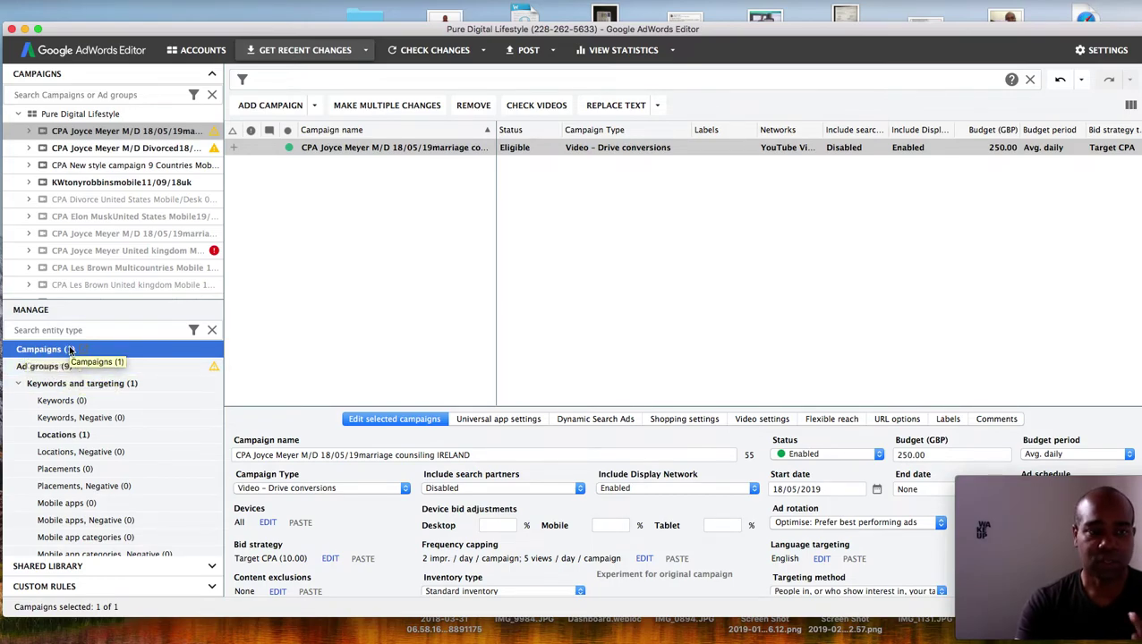
click(732, 148)
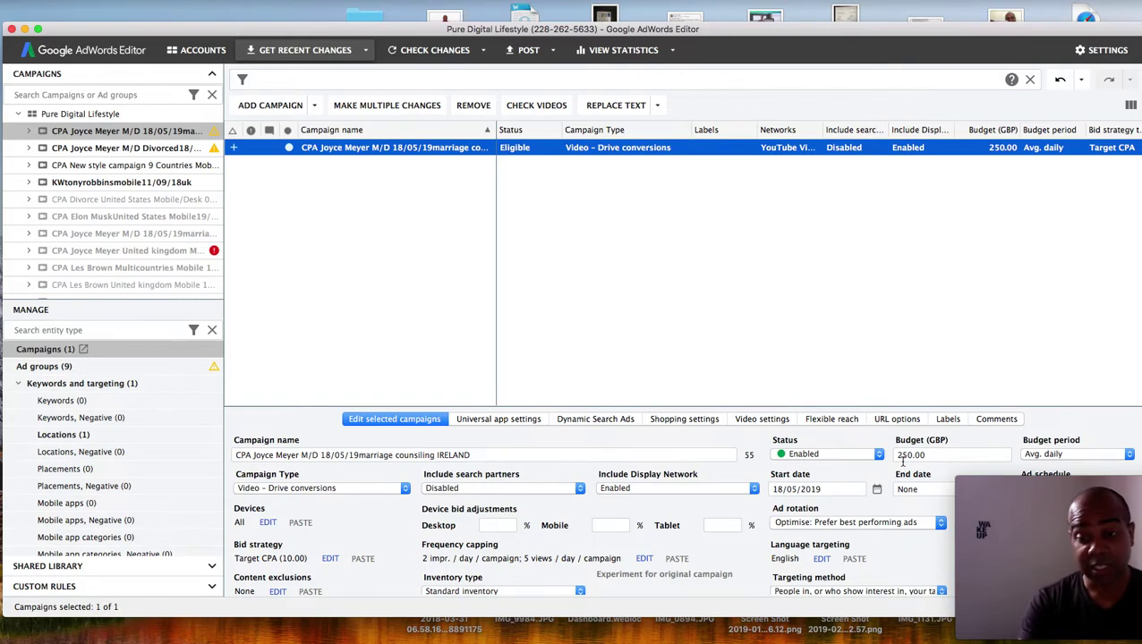
Check the campaign type and search partner options, keeping Video - Drive conversions and Disabled.
click(268, 489)
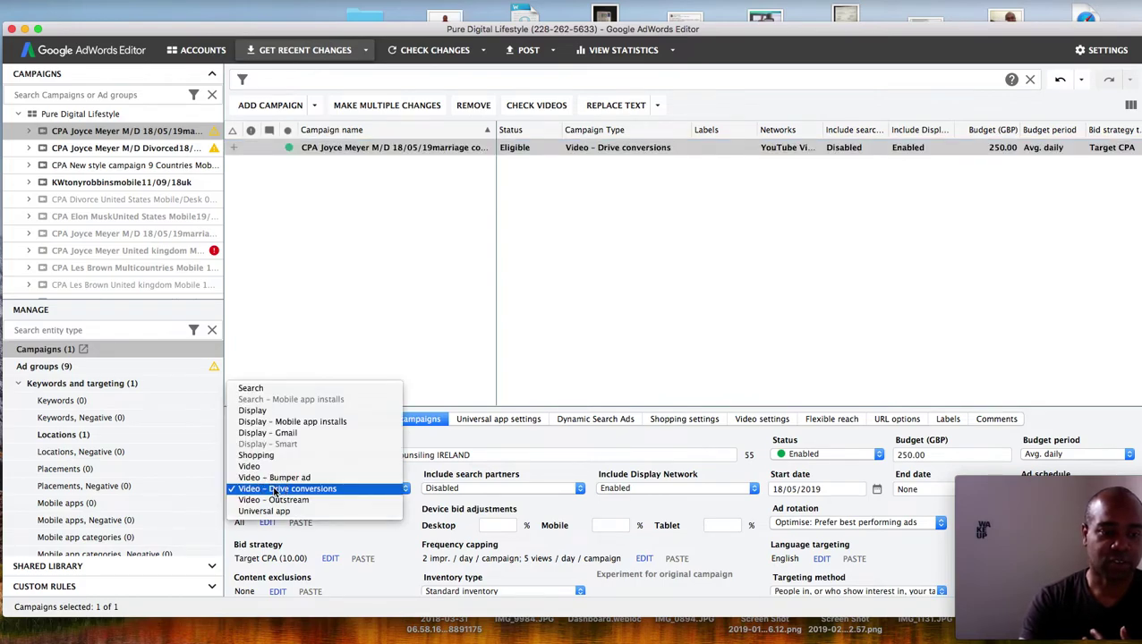
click(288, 491)
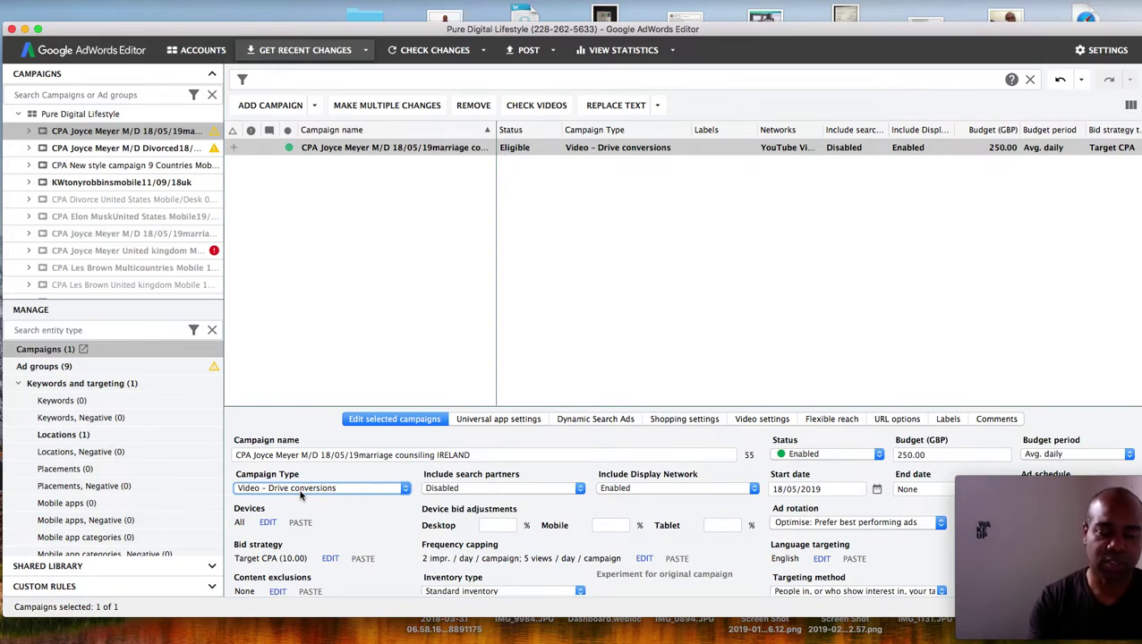
click(472, 489)
click(474, 490)
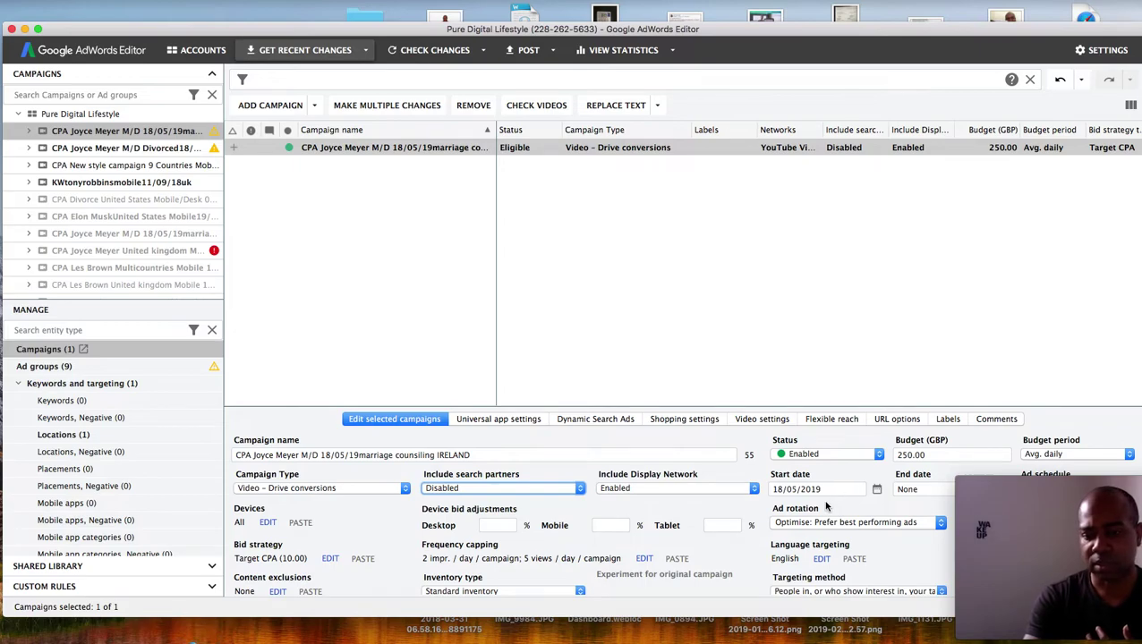
View the campaign's targeted location and return to the campaign settings.
mouse_move(1120, 480)
drag(1114, 493, 1015, 213)
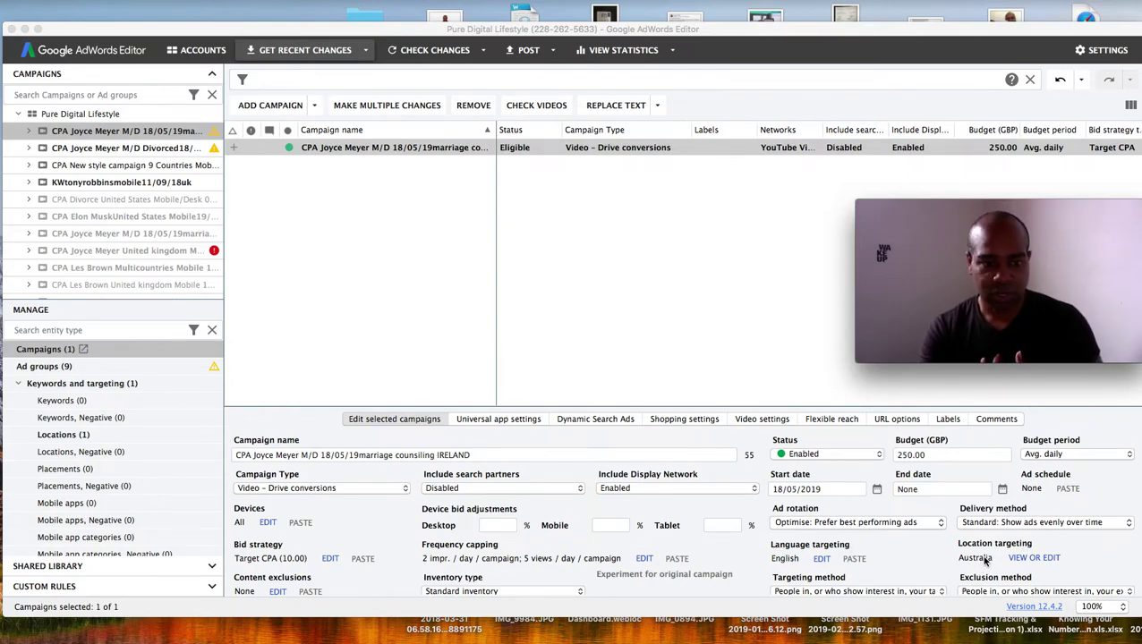
click(1034, 559)
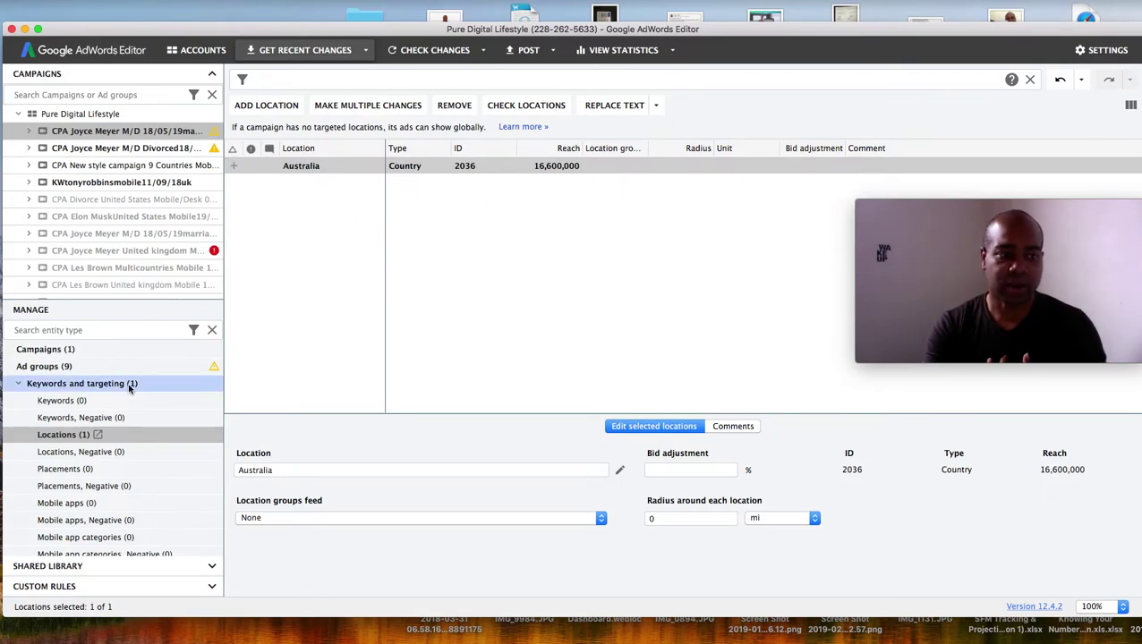
click(59, 354)
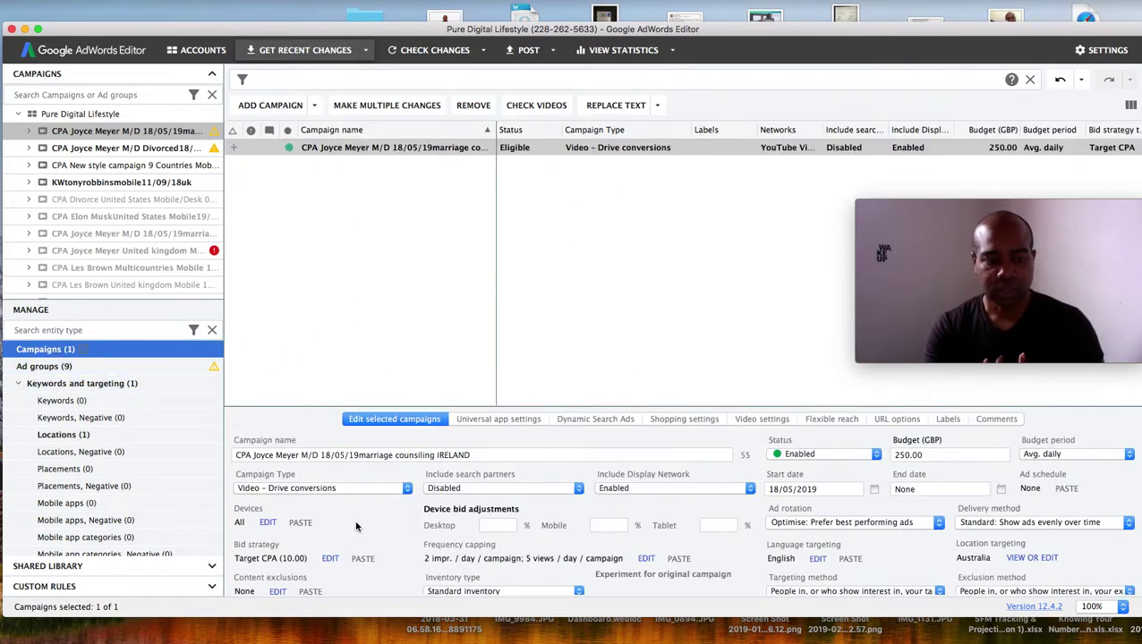
Set the campaign's targeting method to People in your targeted locations.
scroll(358, 554, down, 1)
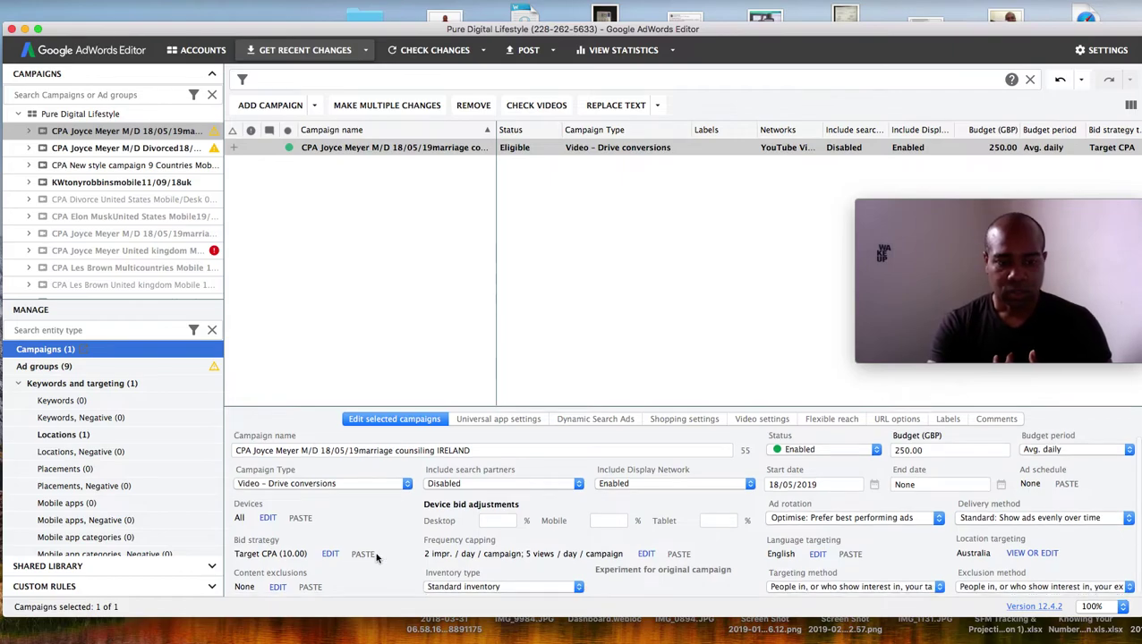
click(817, 589)
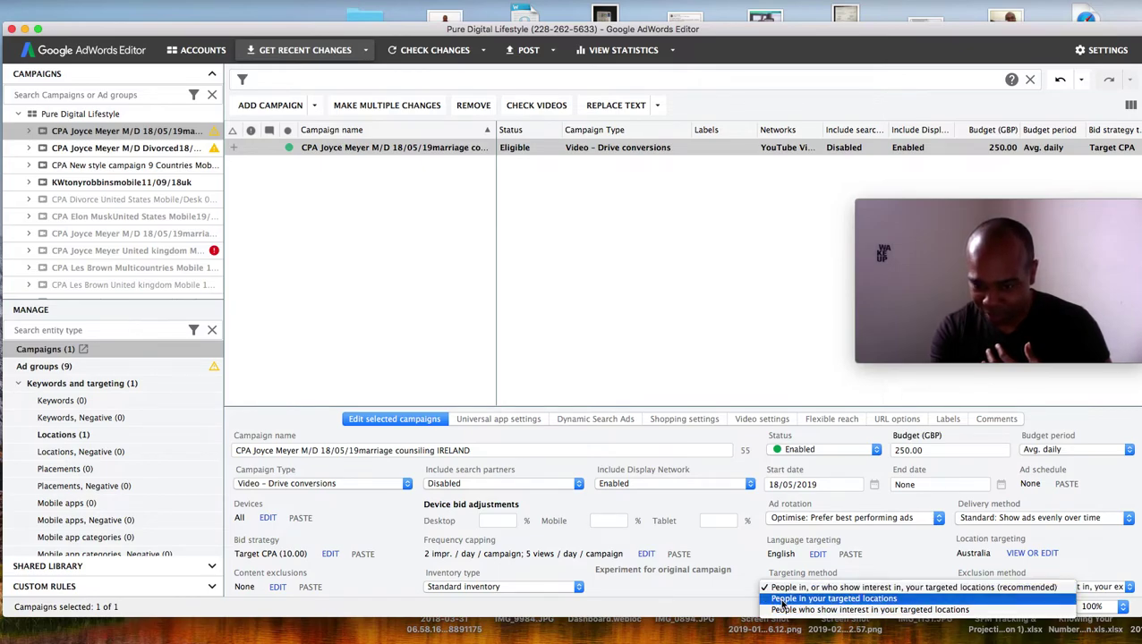
click(781, 606)
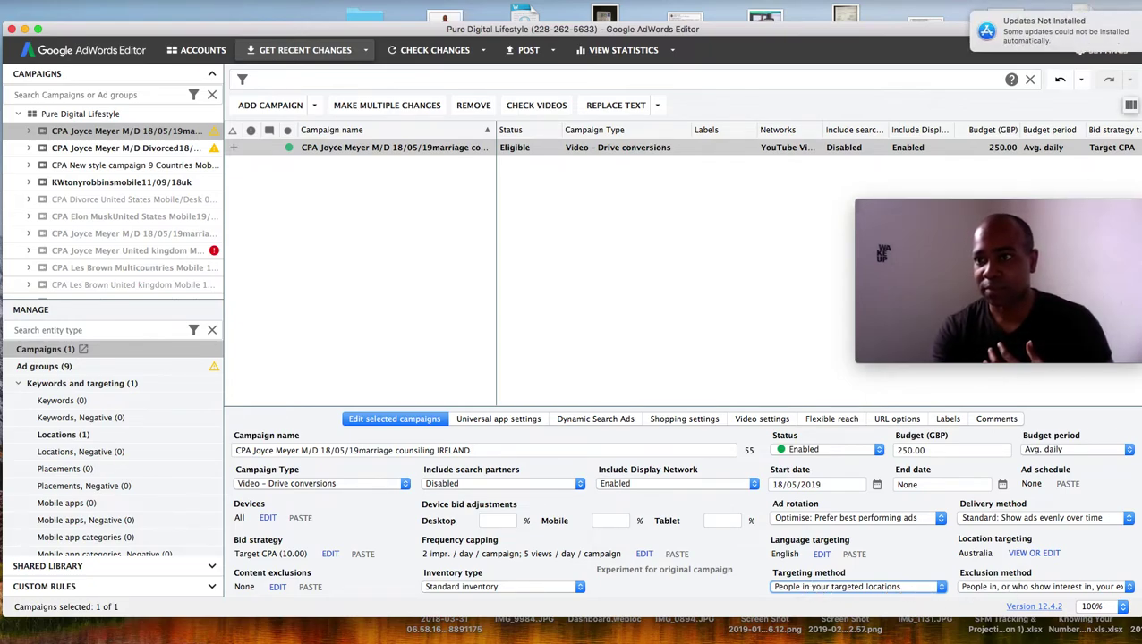
Postpone the system update by an hour and set the campaign's exclusion method to People in your excluded locations.
click(1109, 27)
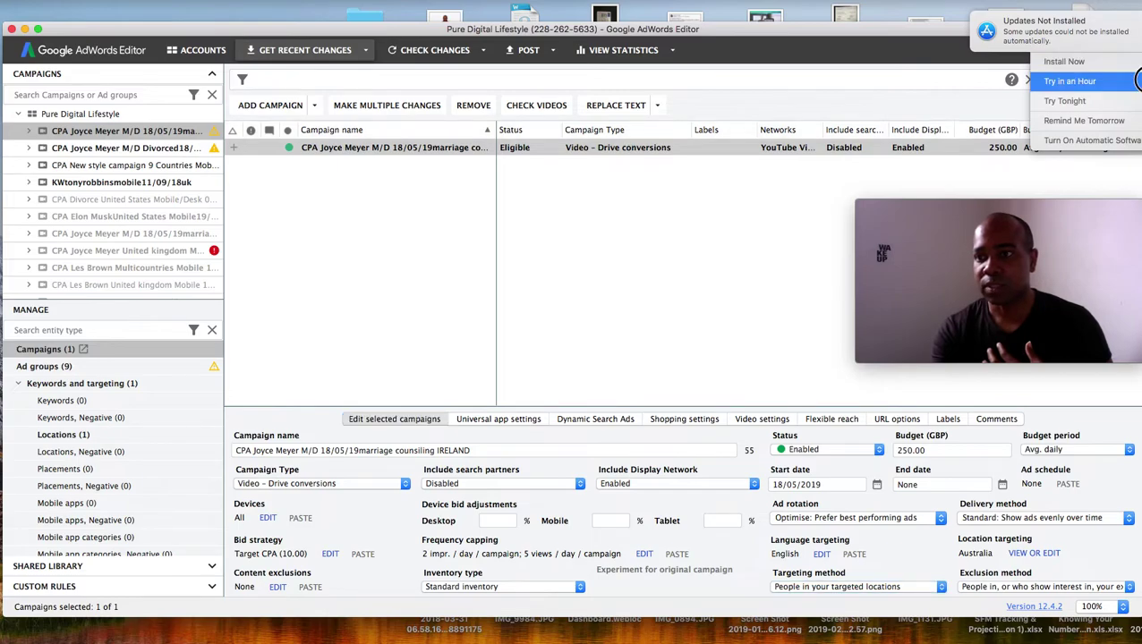
click(1087, 79)
click(1060, 588)
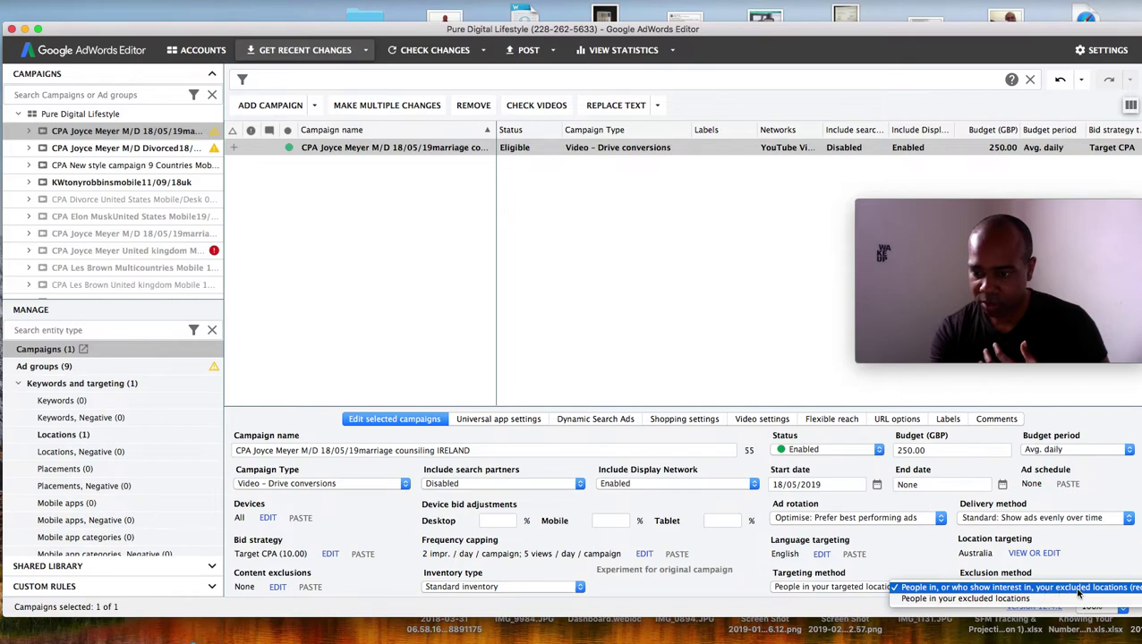
click(1003, 599)
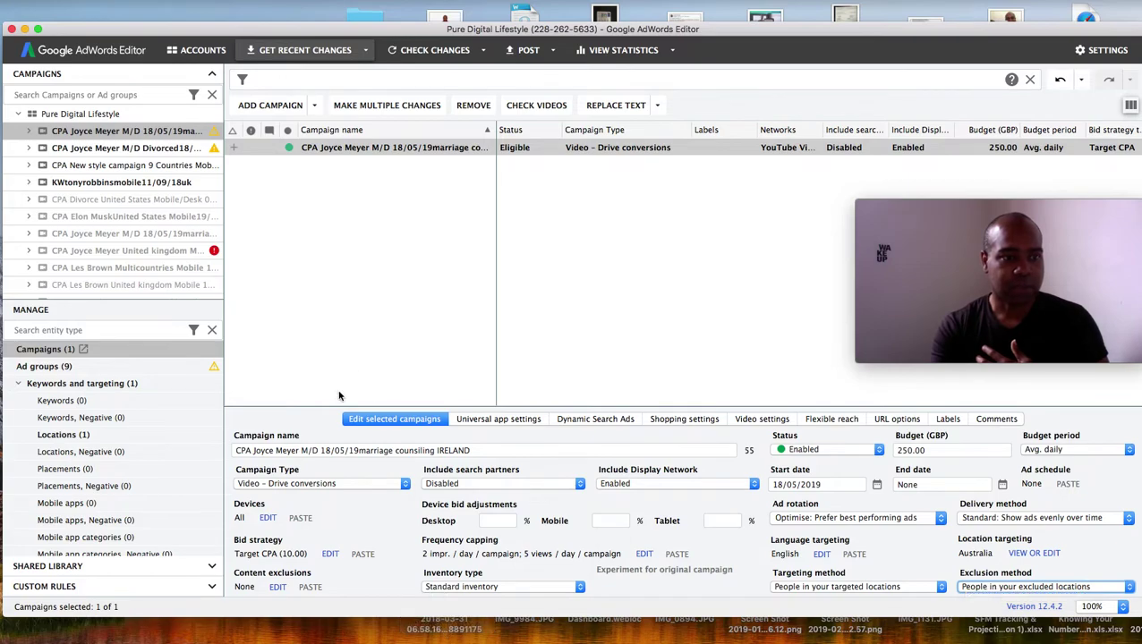
Compare the settings of the KWtonyrobbinsmobile11/09/18uk and CPA Les Brown Multicountries campaigns, and return to the Joyce Meyer marriage counselling campaign.
click(98, 184)
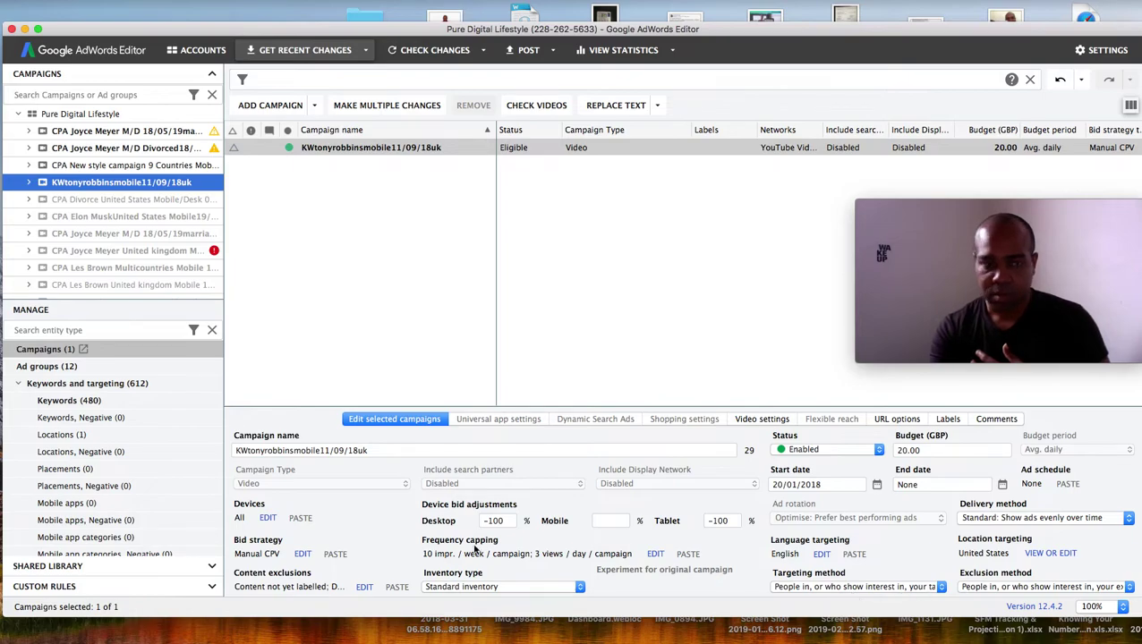
click(79, 272)
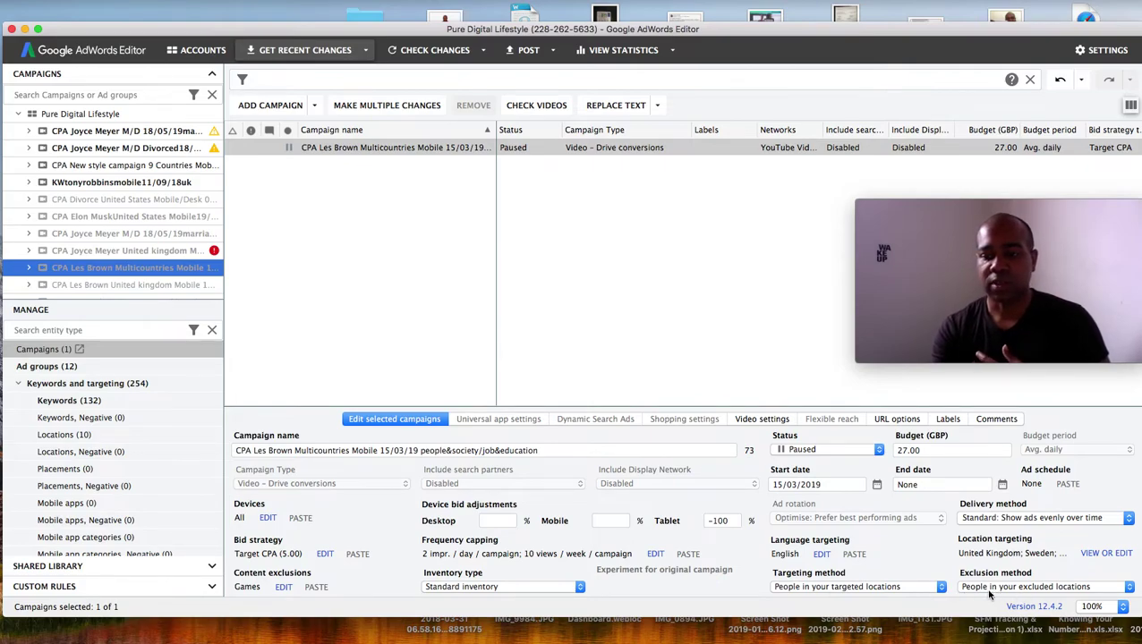
click(115, 133)
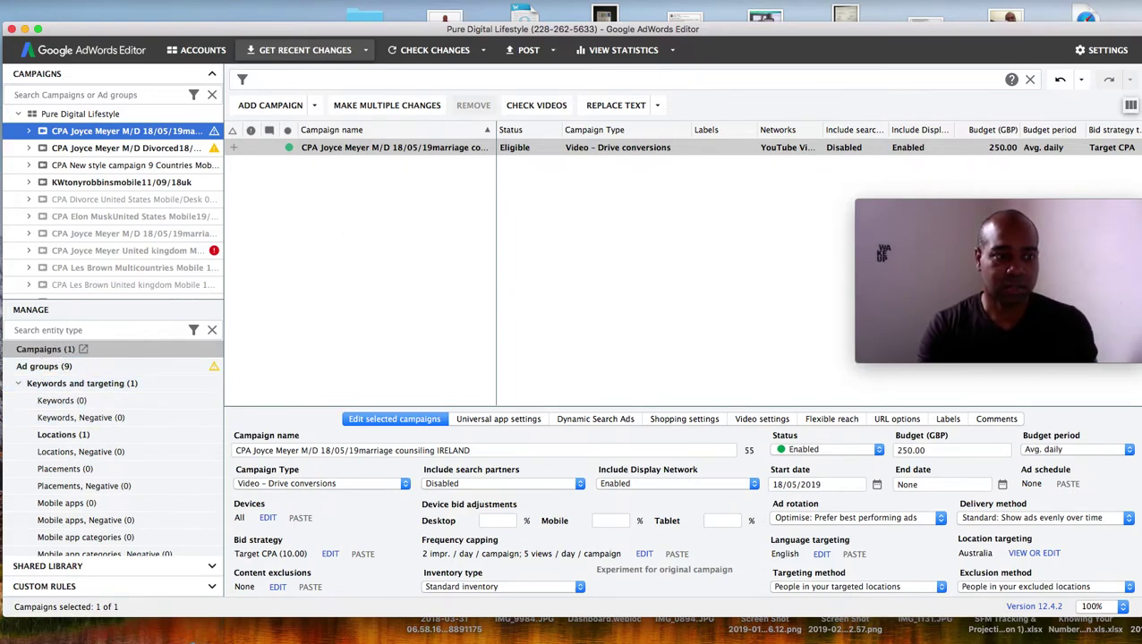
Review the campaign's ad groups, going through their names by gender, device and age range.
click(46, 367)
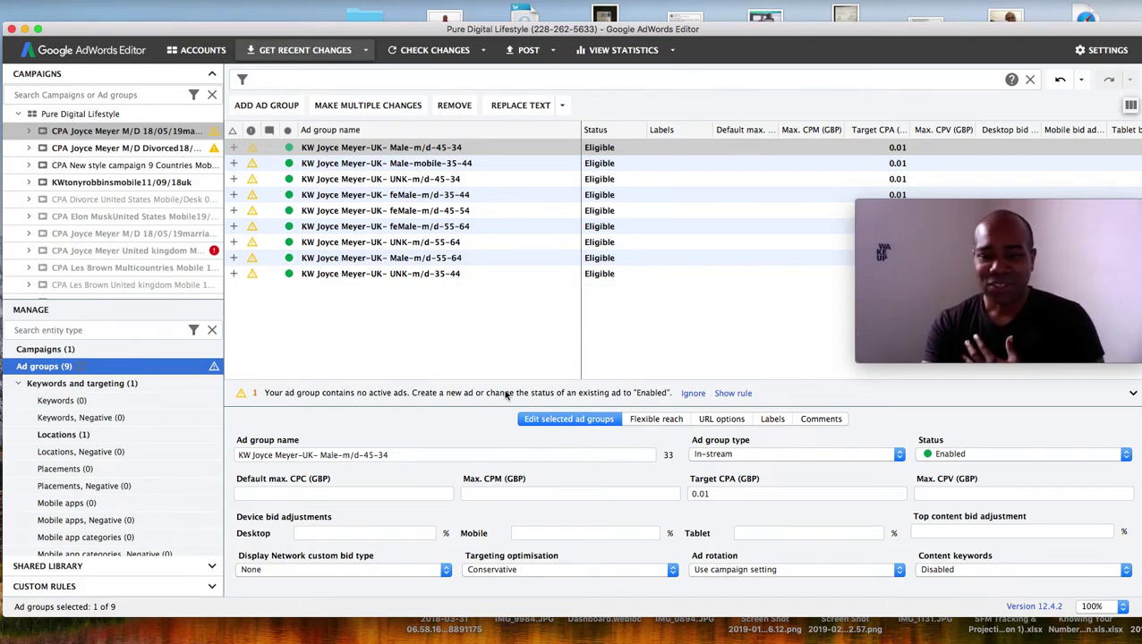
click(377, 275)
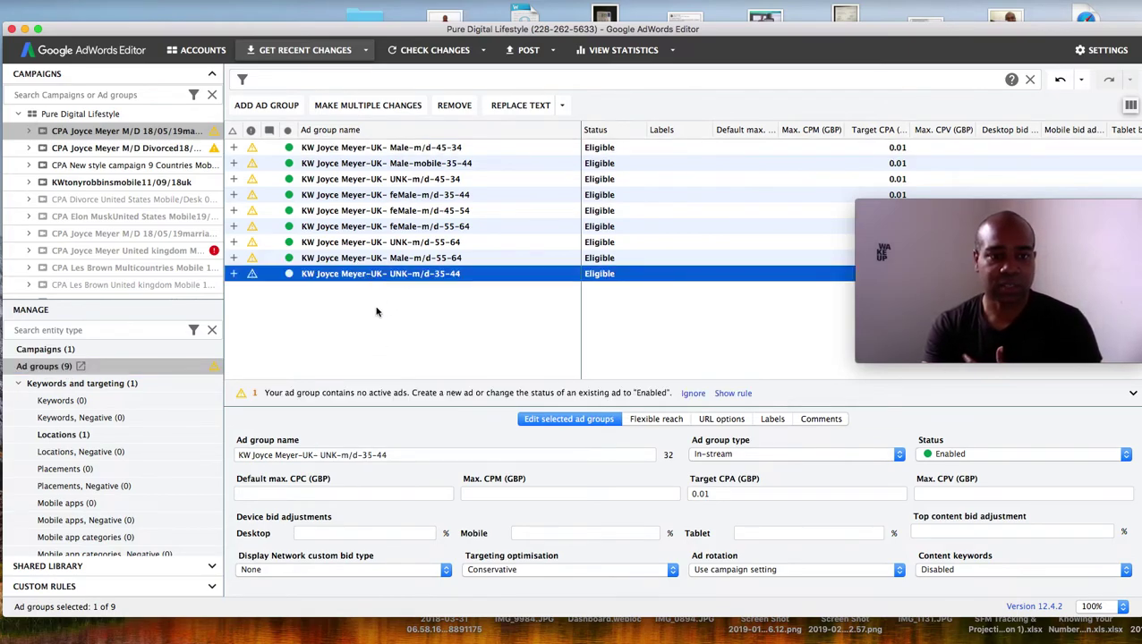
key(Up)
key(Up)
key(Up)
key(Up)
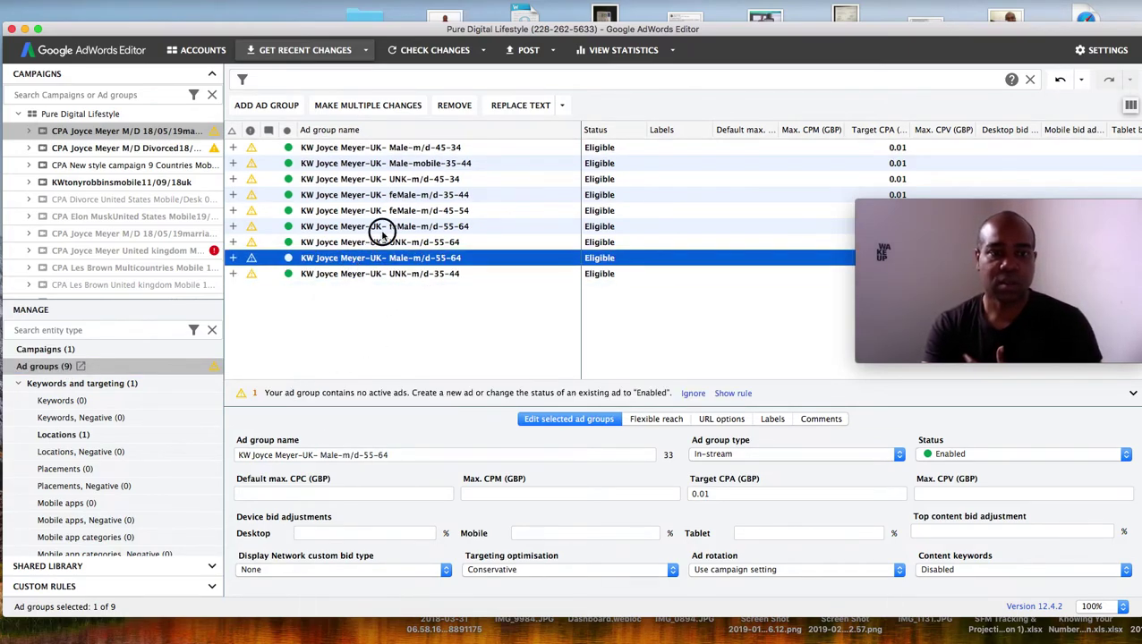
click(380, 165)
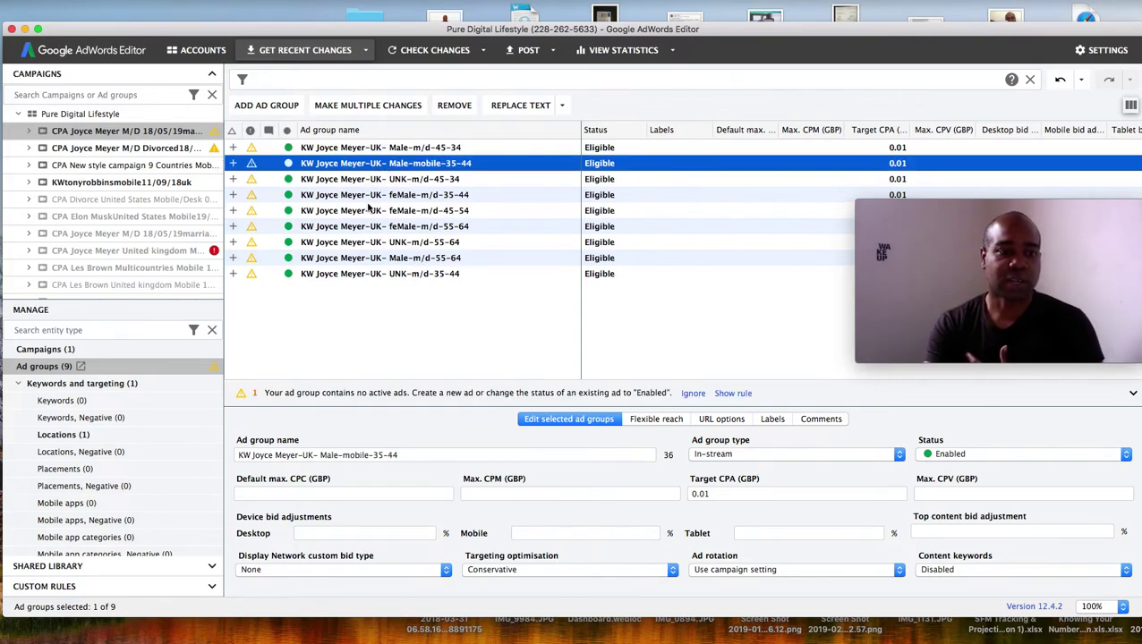
Start adding a keyword to the Joyce Meyer marriage counselling campaign, bringing up the ad group selection.
click(86, 385)
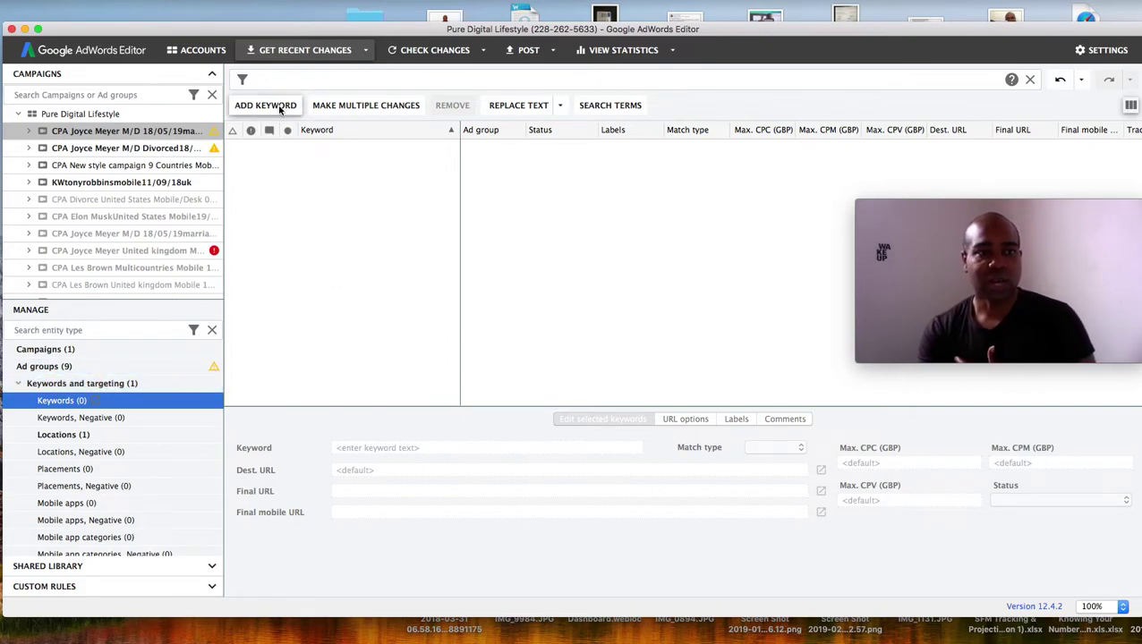
click(265, 106)
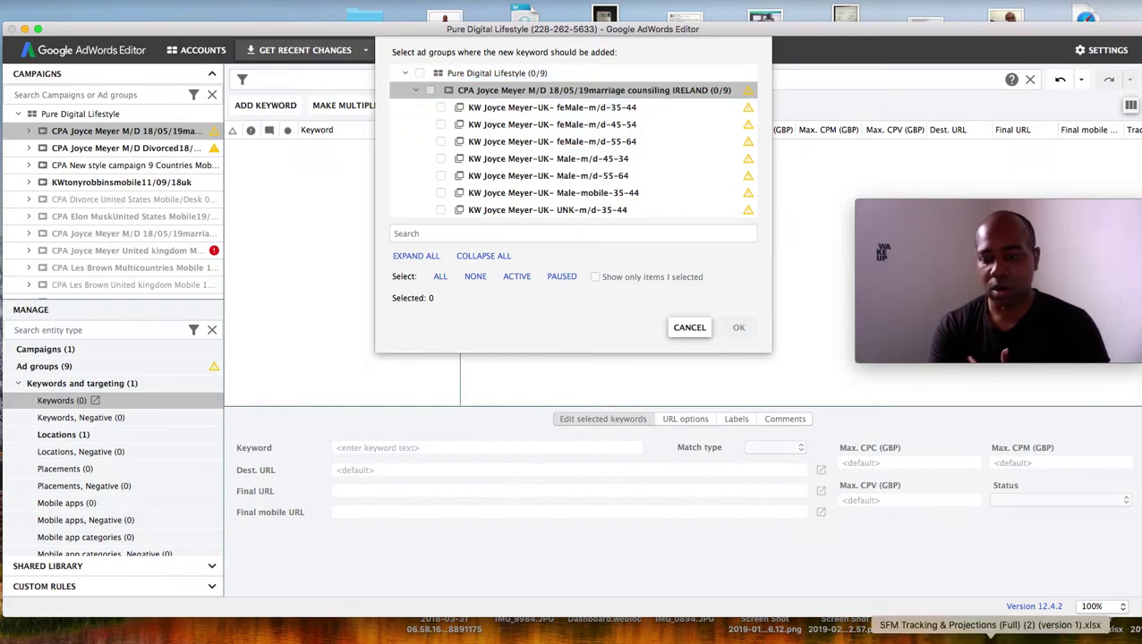
Switch to the Microsoft Advertising Keyword Planner, and browse the ad group suggestions for Joyce Meyer, including the Joyce Meyer Ministry keywords.
click(1083, 631)
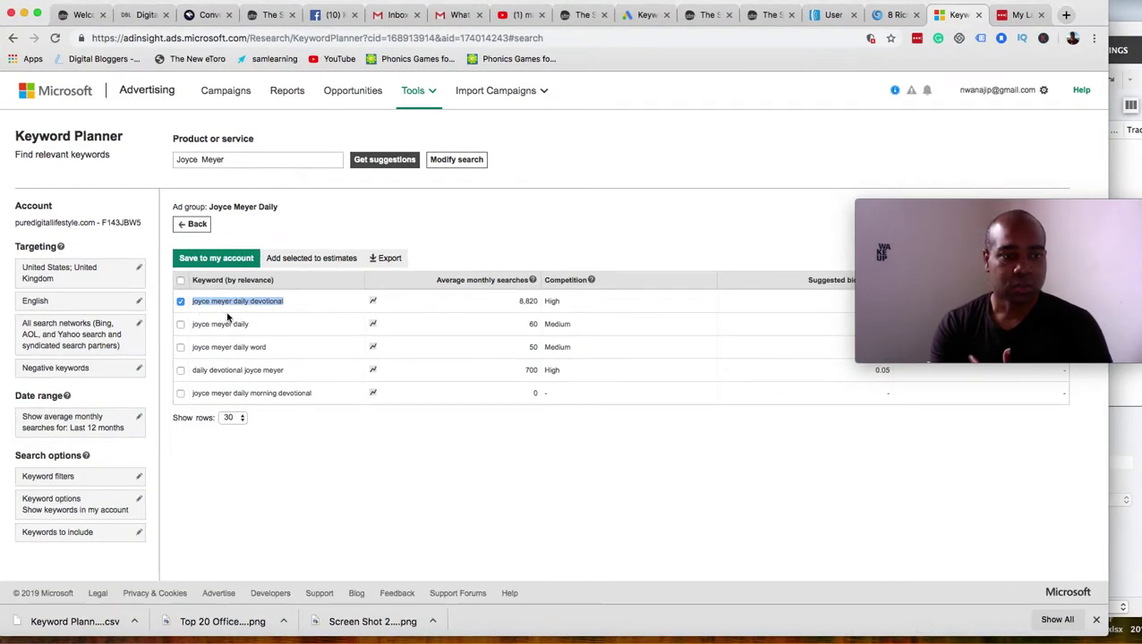
click(380, 164)
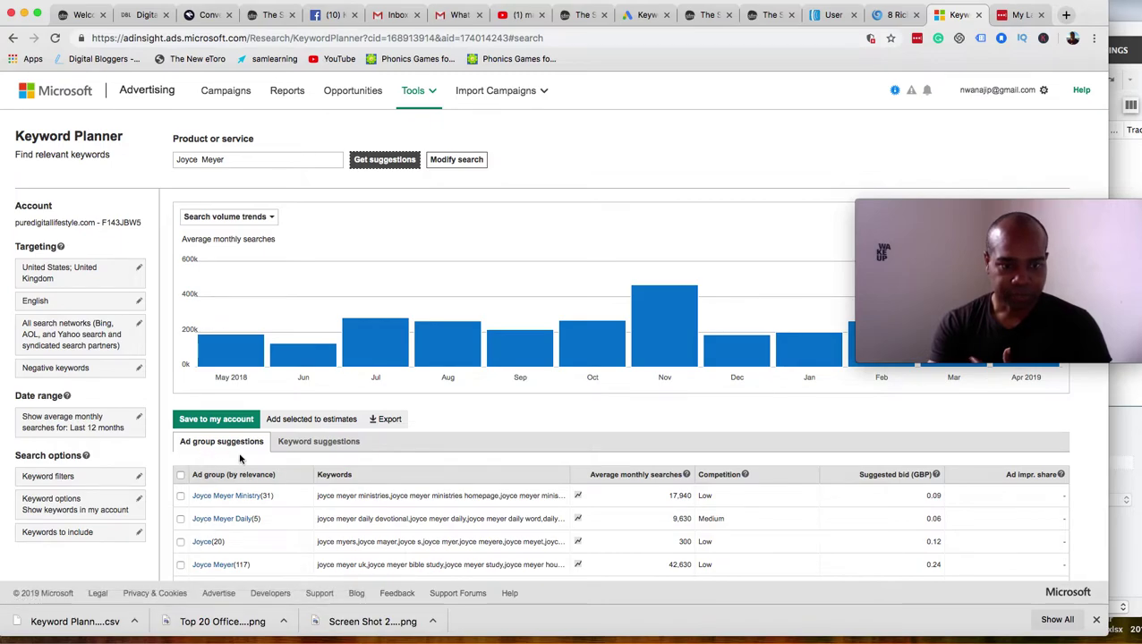
scroll(237, 462, up, 1)
click(385, 162)
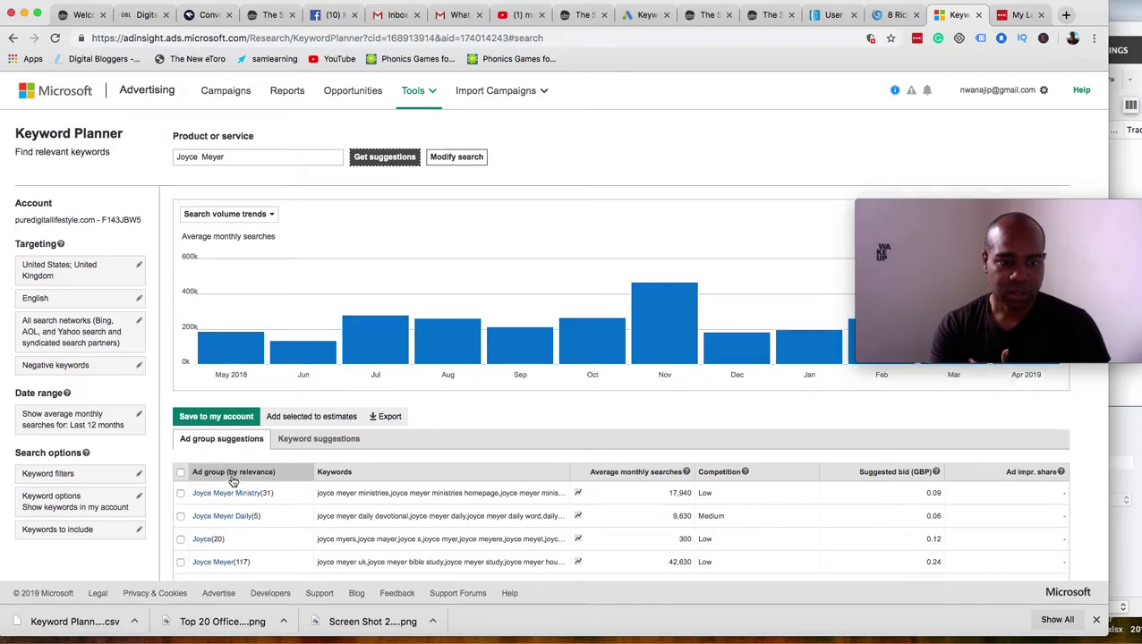
scroll(230, 479, down, 3)
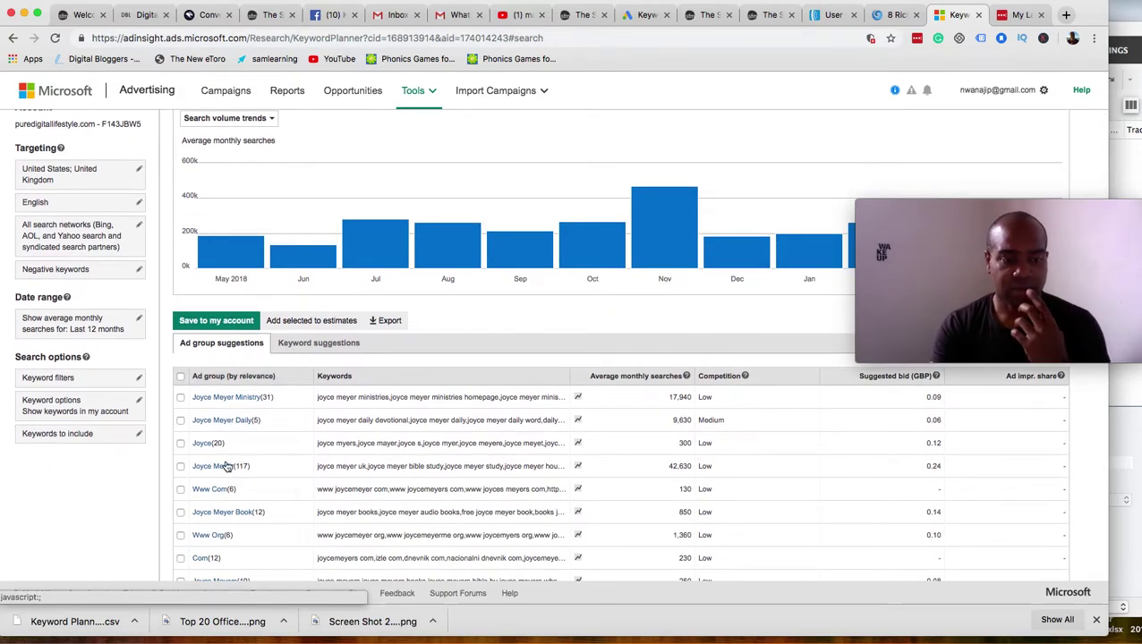
click(216, 403)
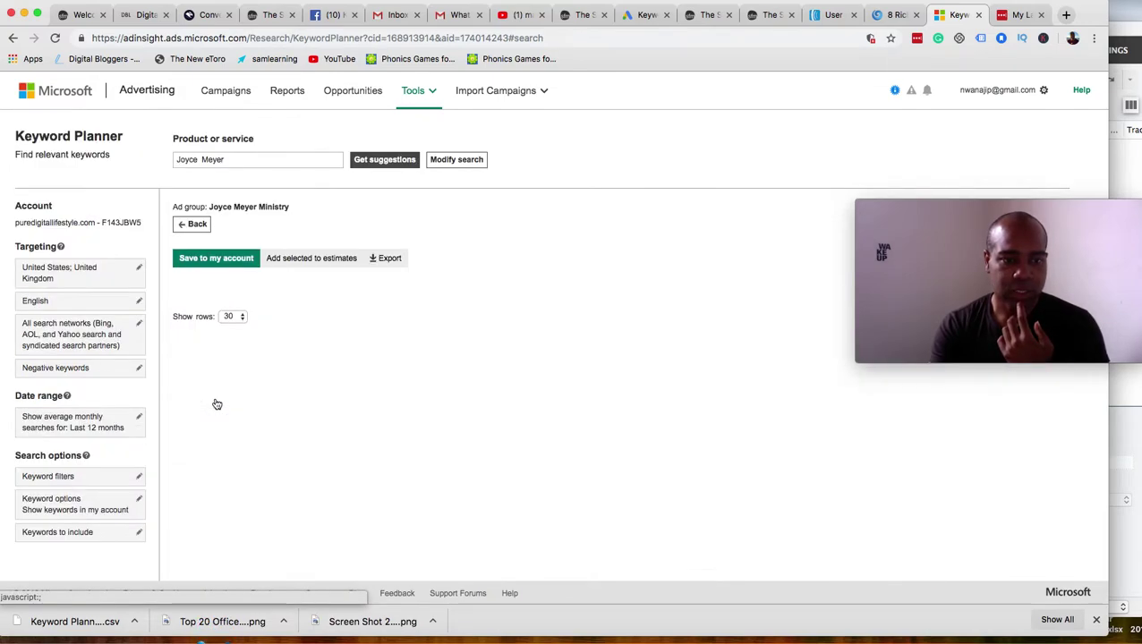
click(372, 165)
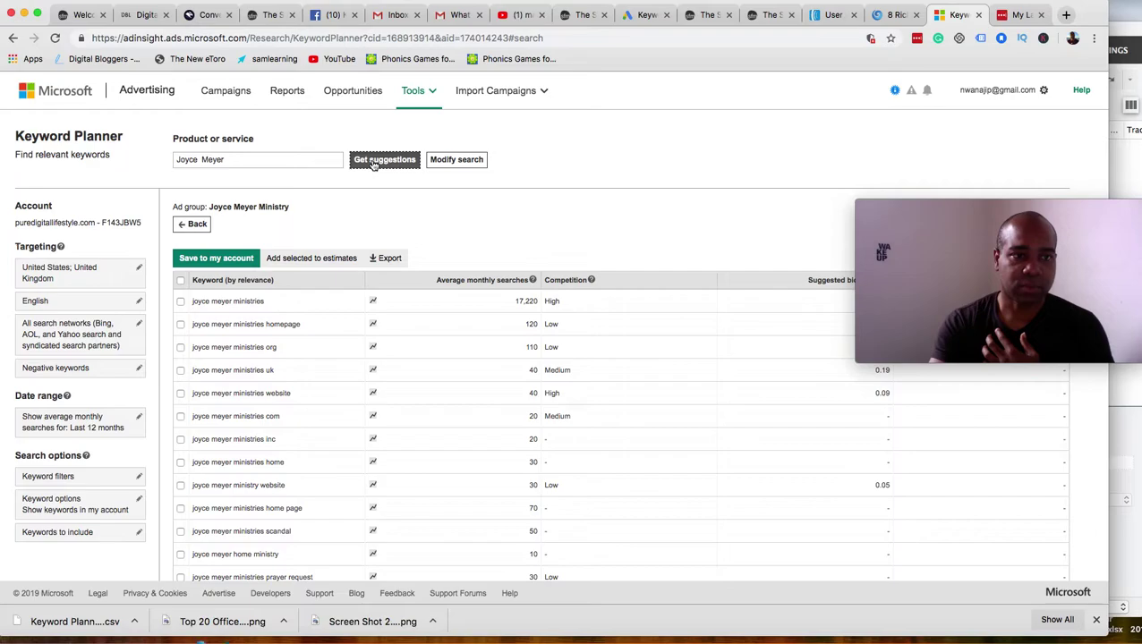
Copy the search term Joyce Meyer from the Keyword Planner and return to Google AdWords Editor.
drag(226, 159, 178, 159)
key(super+c)
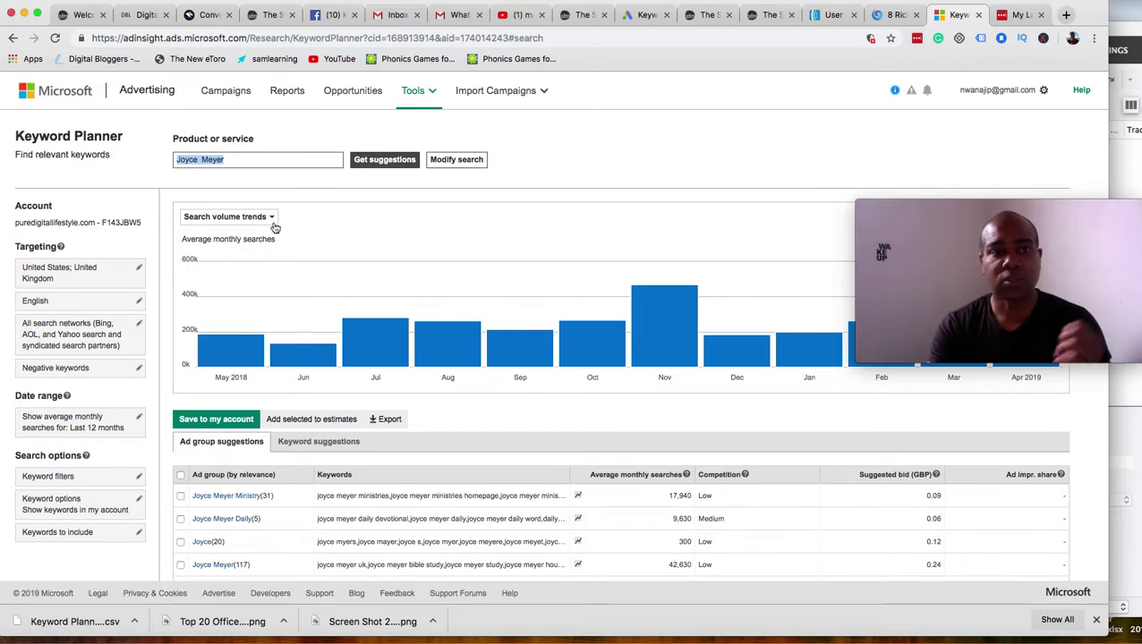
click(24, 13)
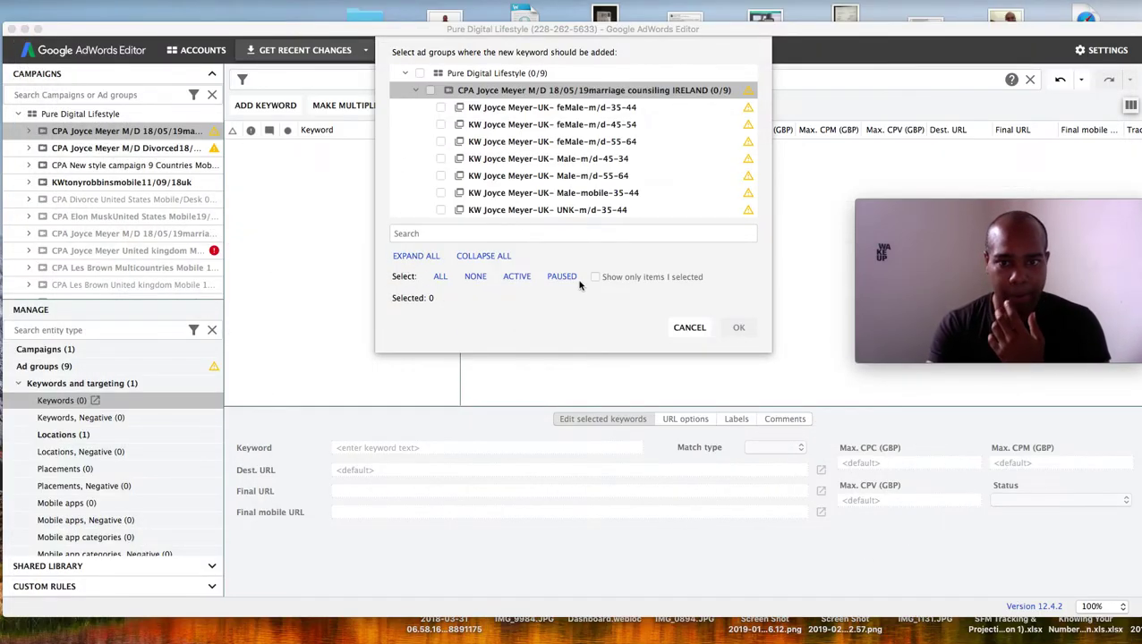
Add the broad-match keyword Joyce Meyer to all nine ad groups of the Joyce Meyer marriage counselling Ireland campaign.
click(689, 328)
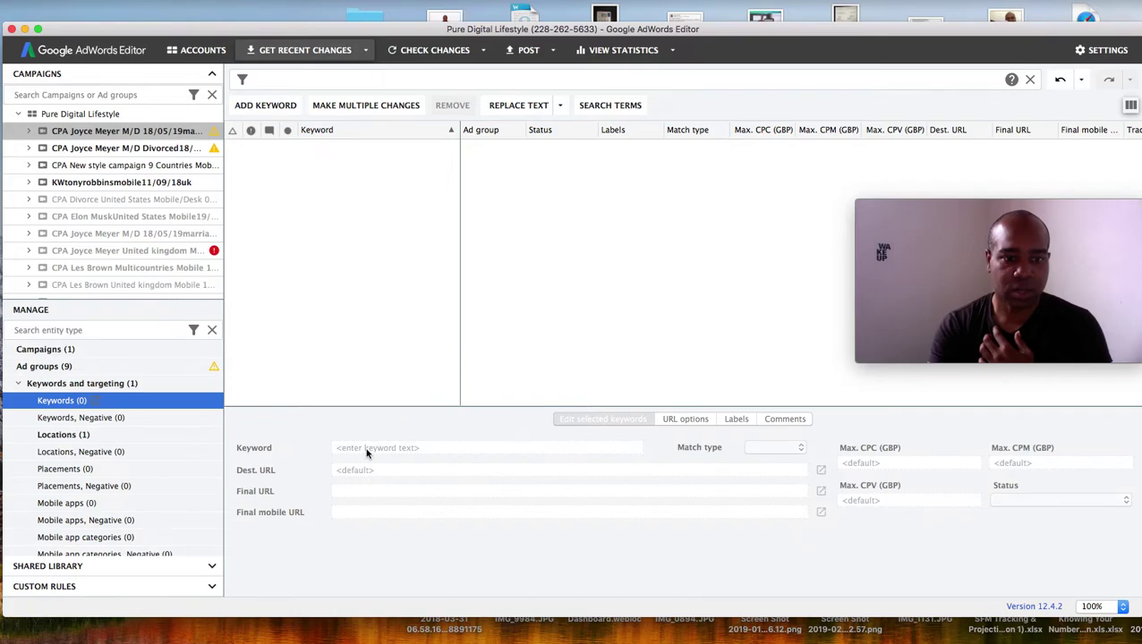
click(266, 106)
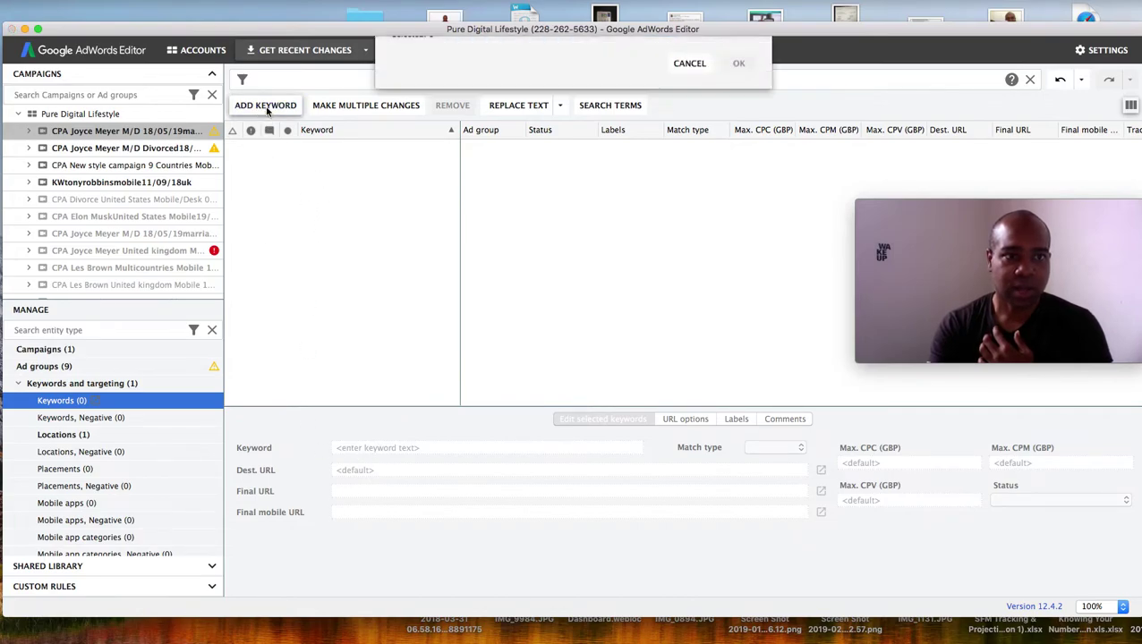
click(430, 90)
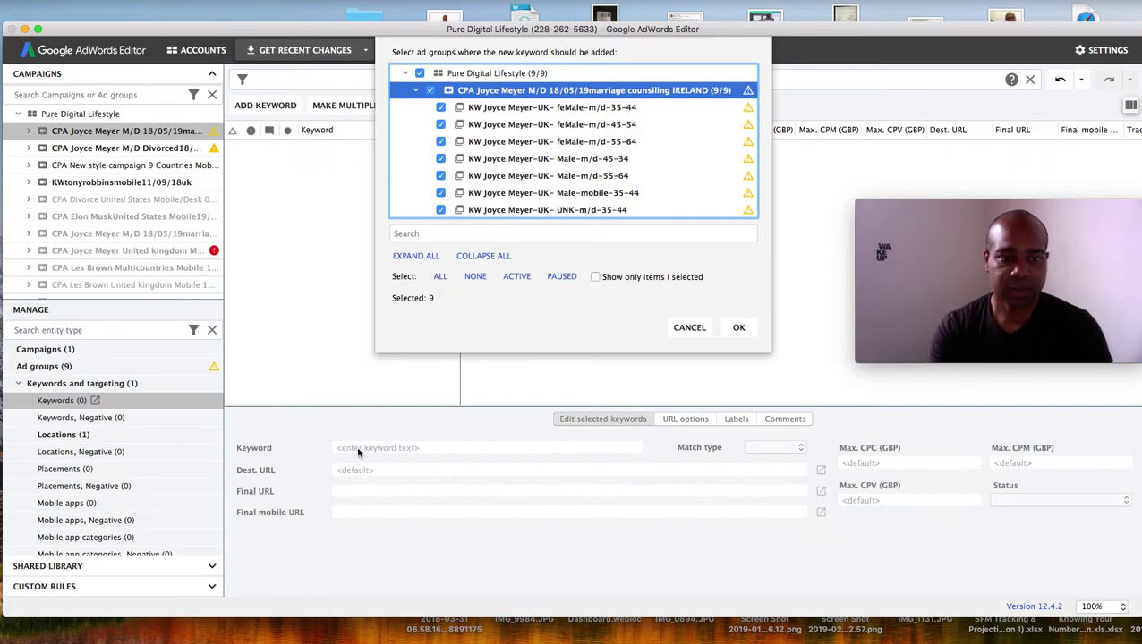
click(738, 328)
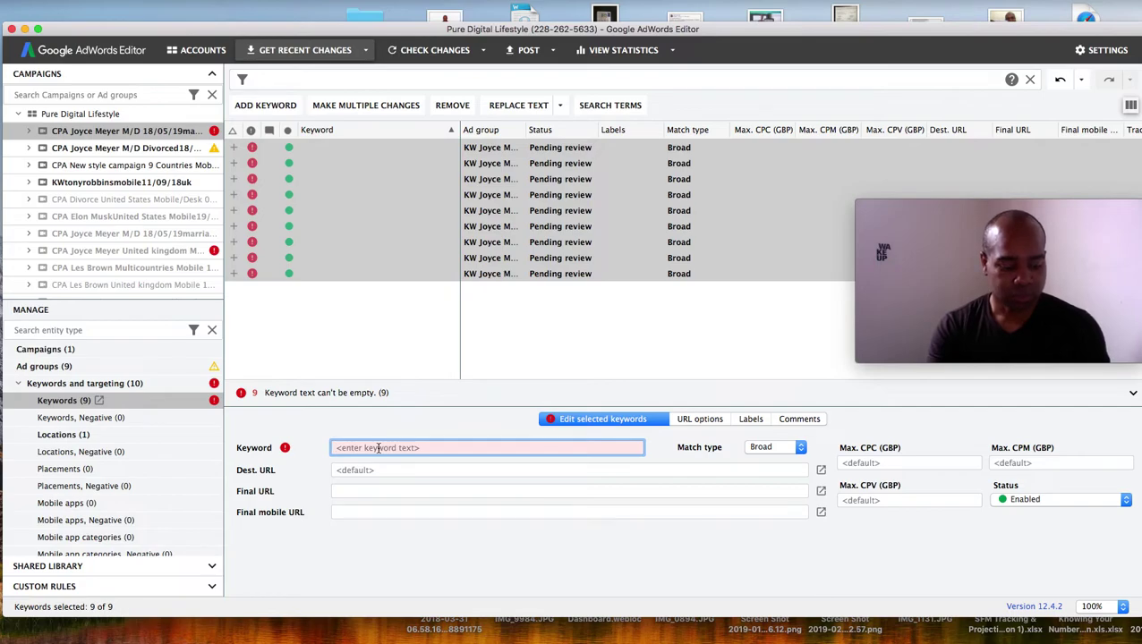
key(super+v)
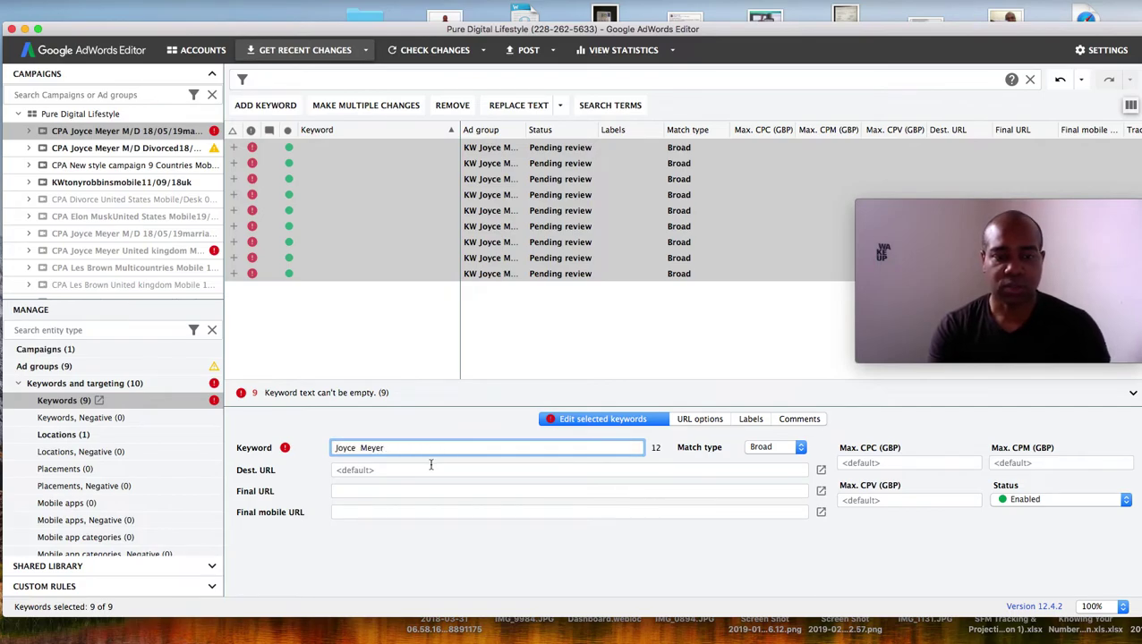
click(423, 490)
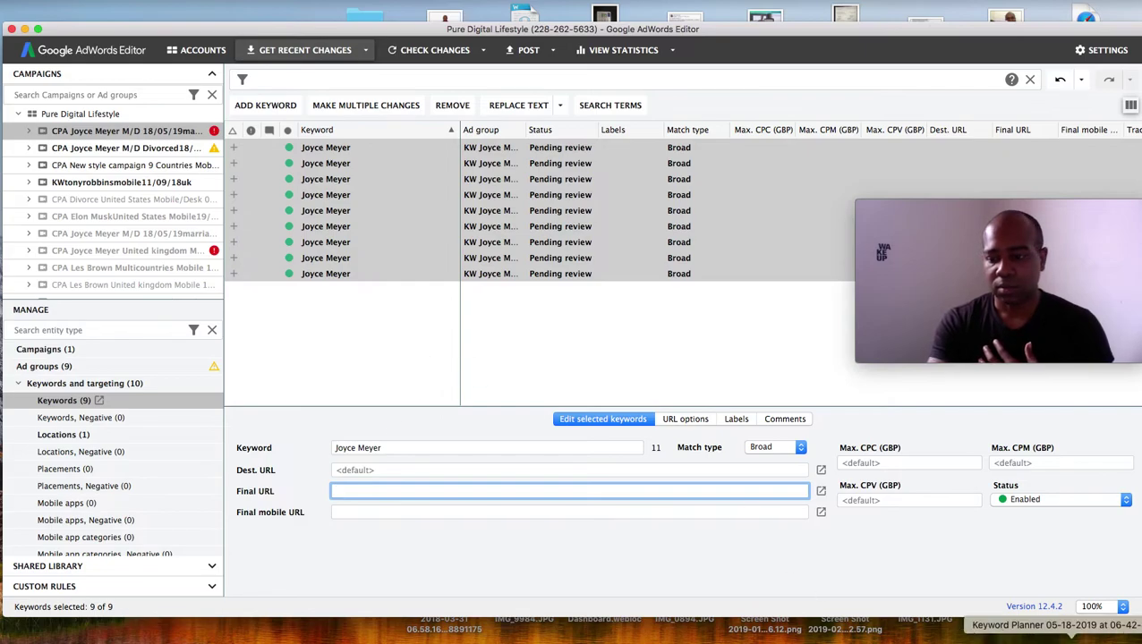
Switch to the Microsoft Advertising Keyword Planner and replace the product or service search term with marriage councling.
key(super+Tab)
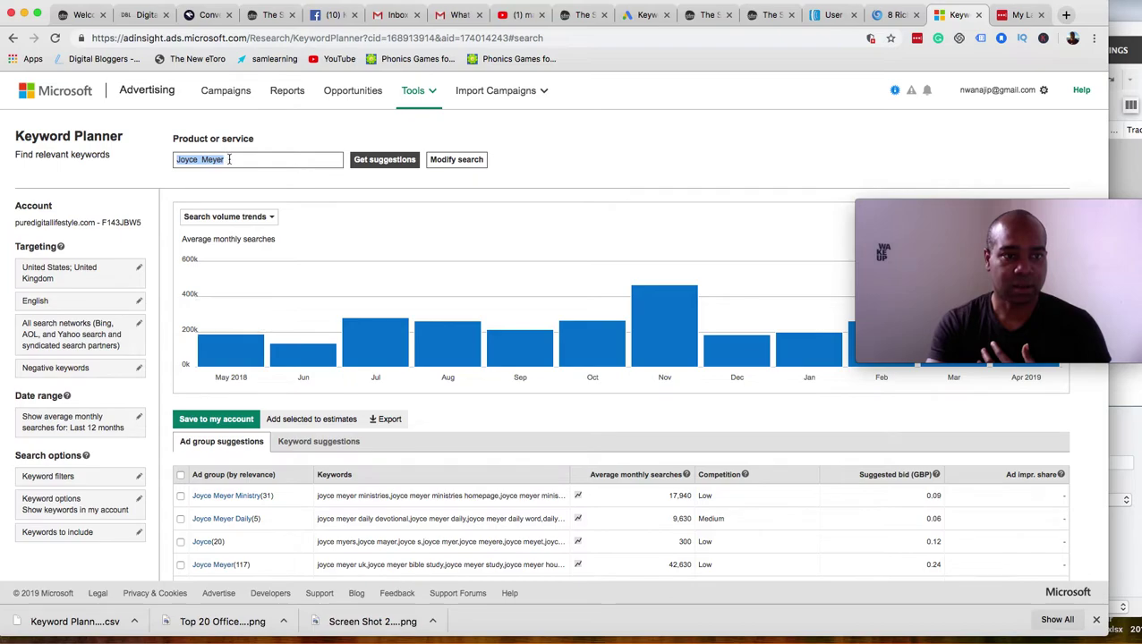
drag(229, 159, 173, 159)
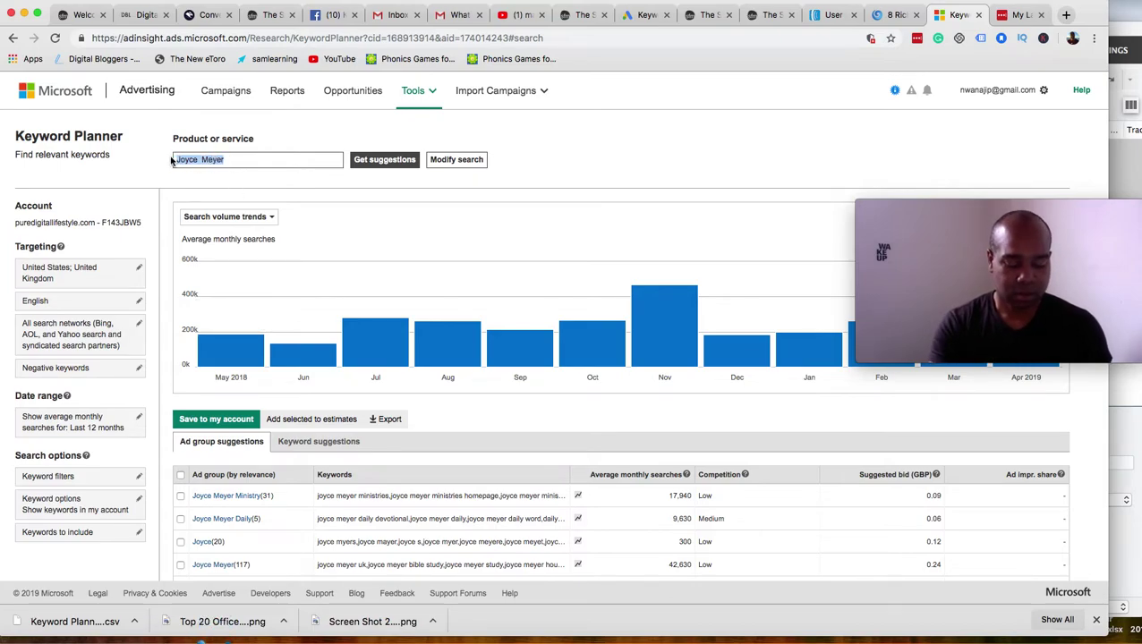
text(so)
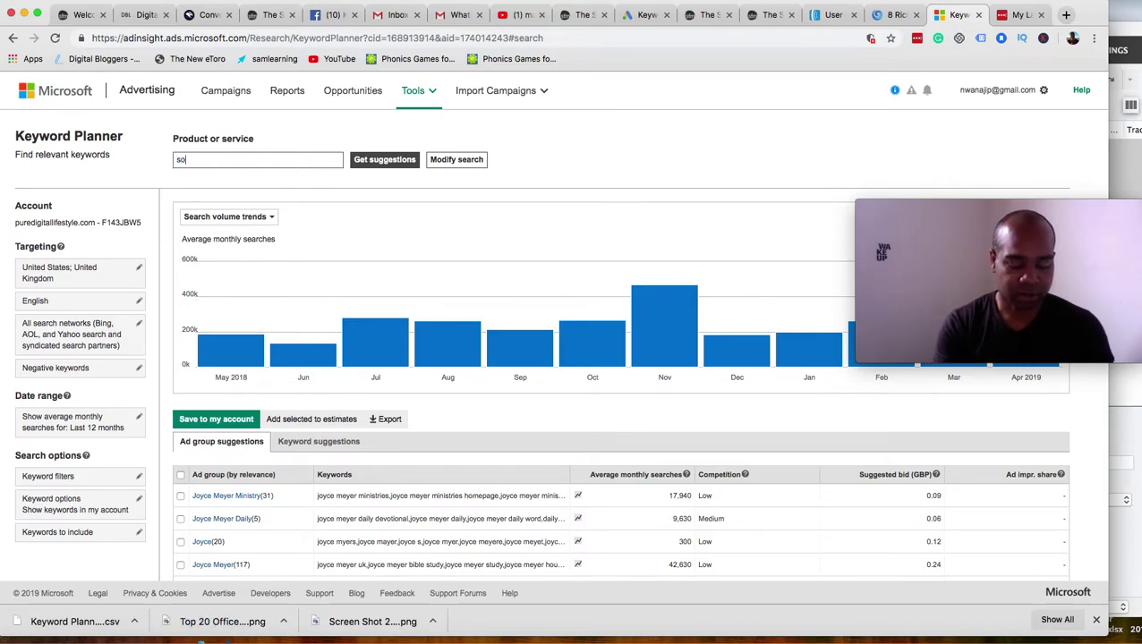
key(BackSpace)
key(BackSpace)
text(red)
key(BackSpace)
key(BackSpace)
key(BackSpace)
text(marriage c)
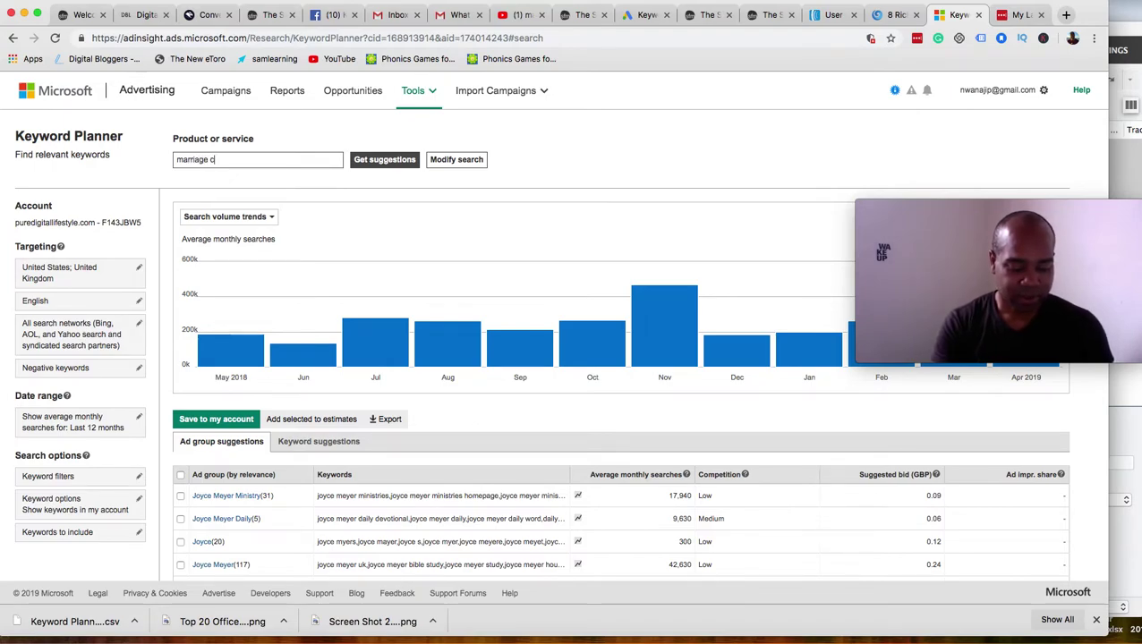
text(ounciling)
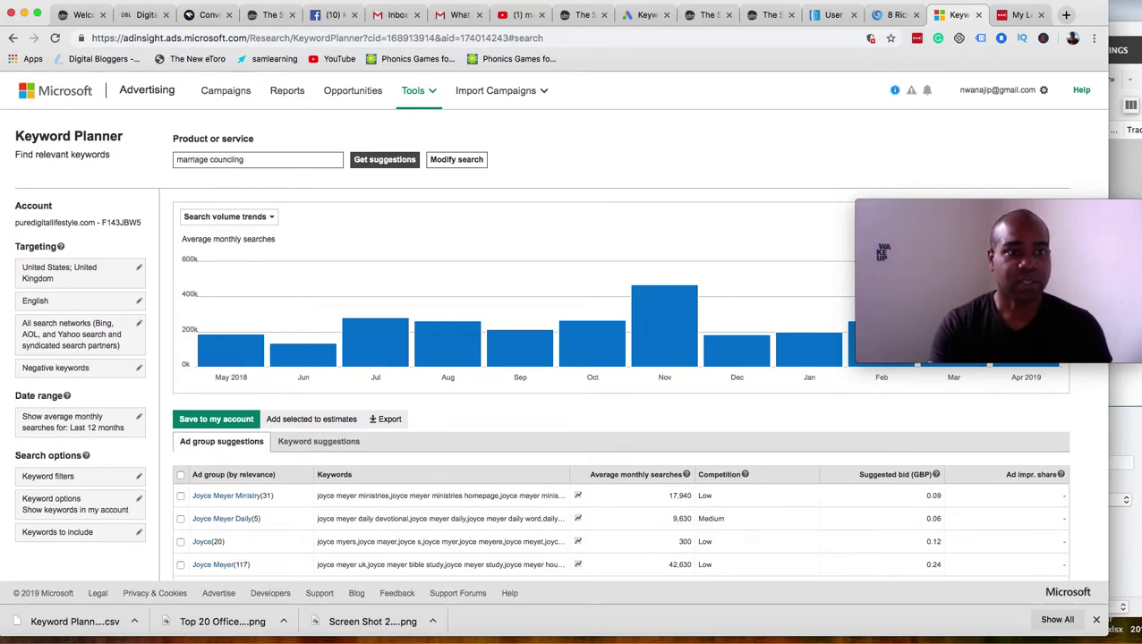
Correct the misspelled second word of the search term to counselling and get the keyword suggestions for it.
click(372, 159)
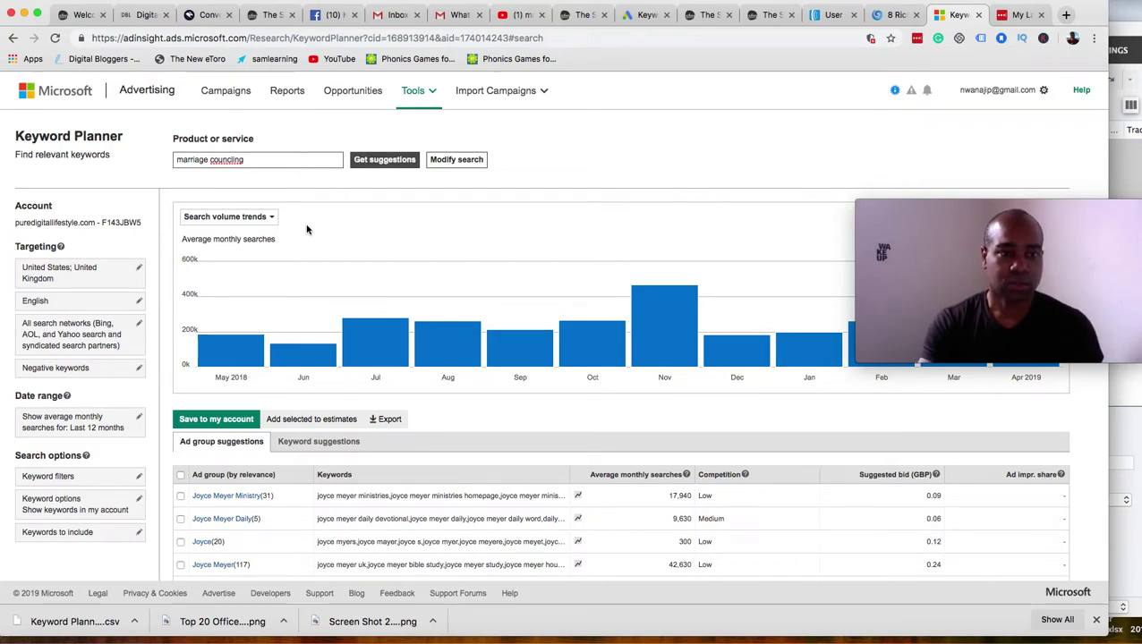
click(232, 161)
click(233, 161)
right_click(232, 161)
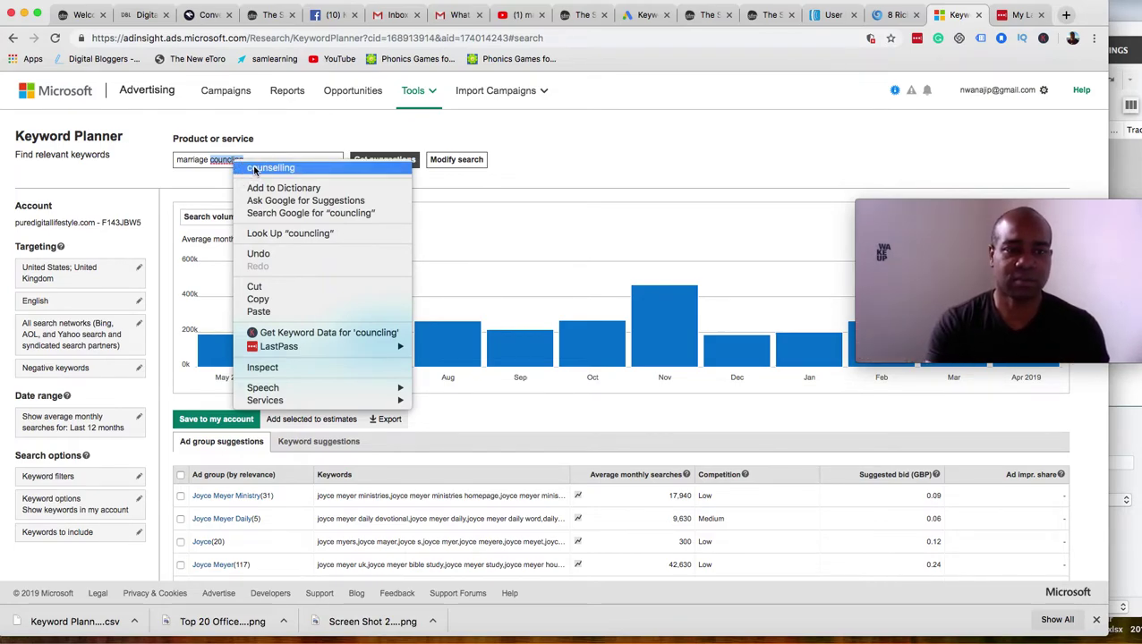
click(260, 168)
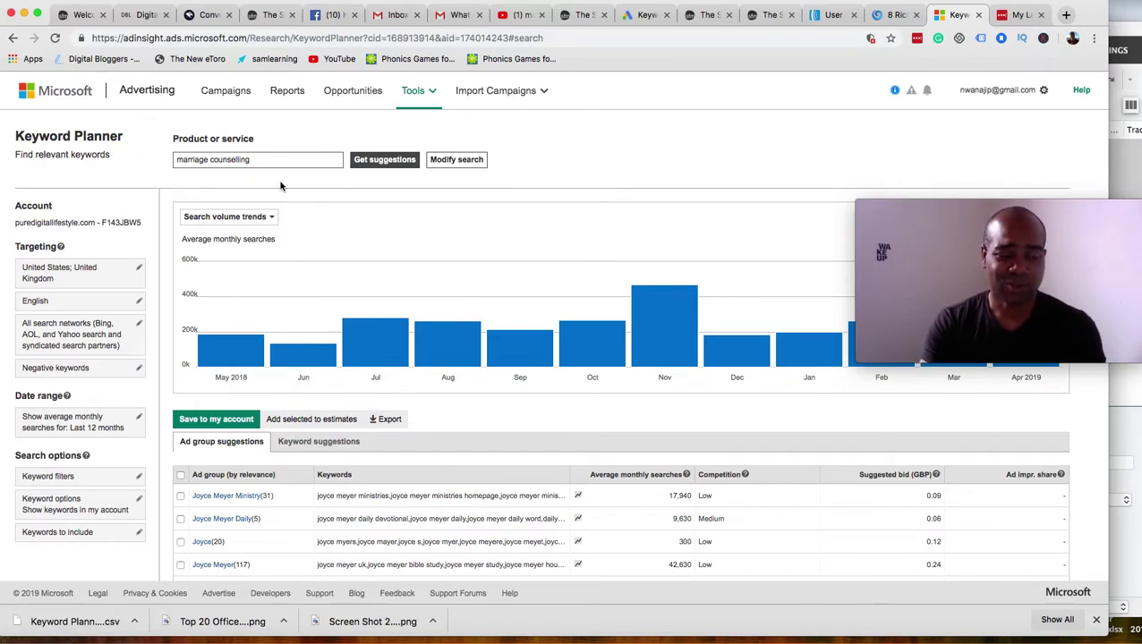
click(376, 161)
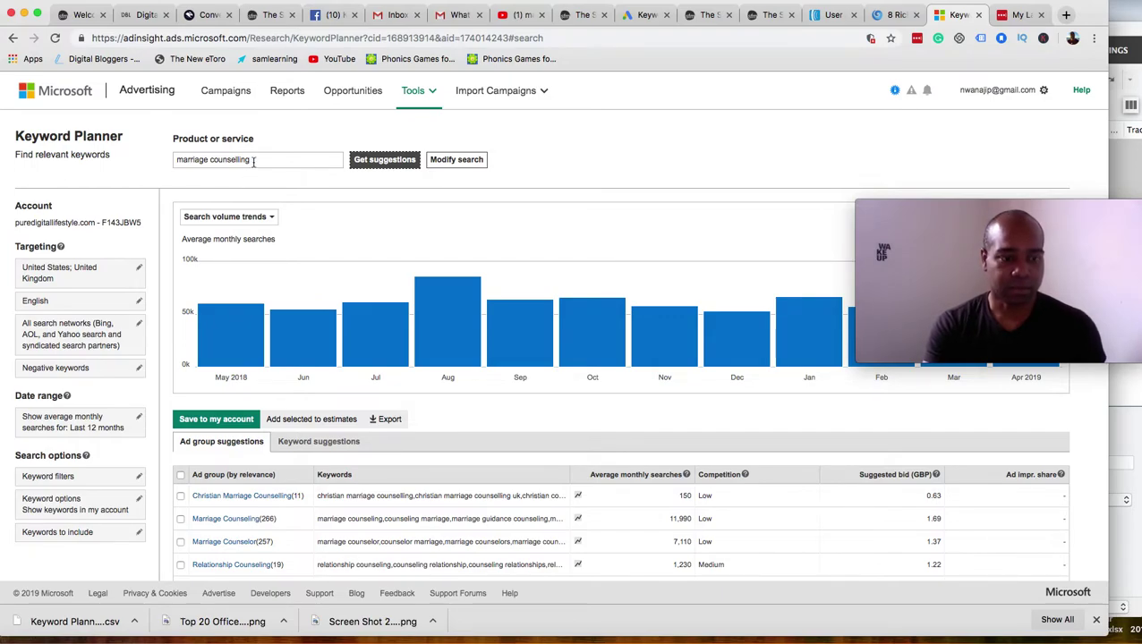
View the keywords of the Christian Marriage Counselling ad group suggestion, sorted by highest average monthly searches.
scroll(402, 412, down, 2)
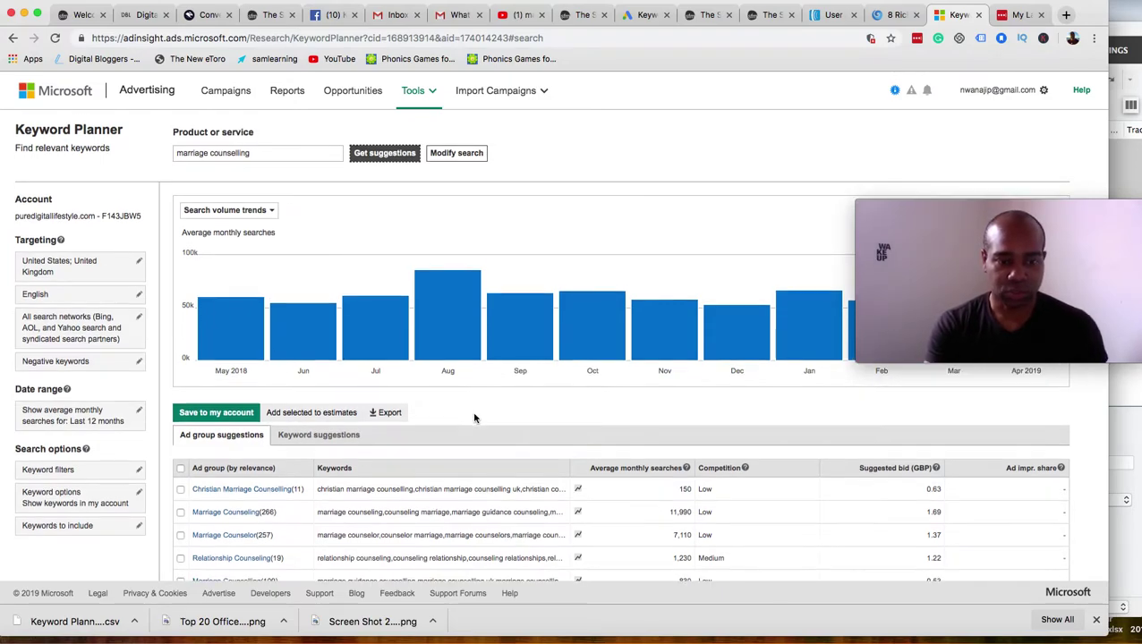
click(234, 416)
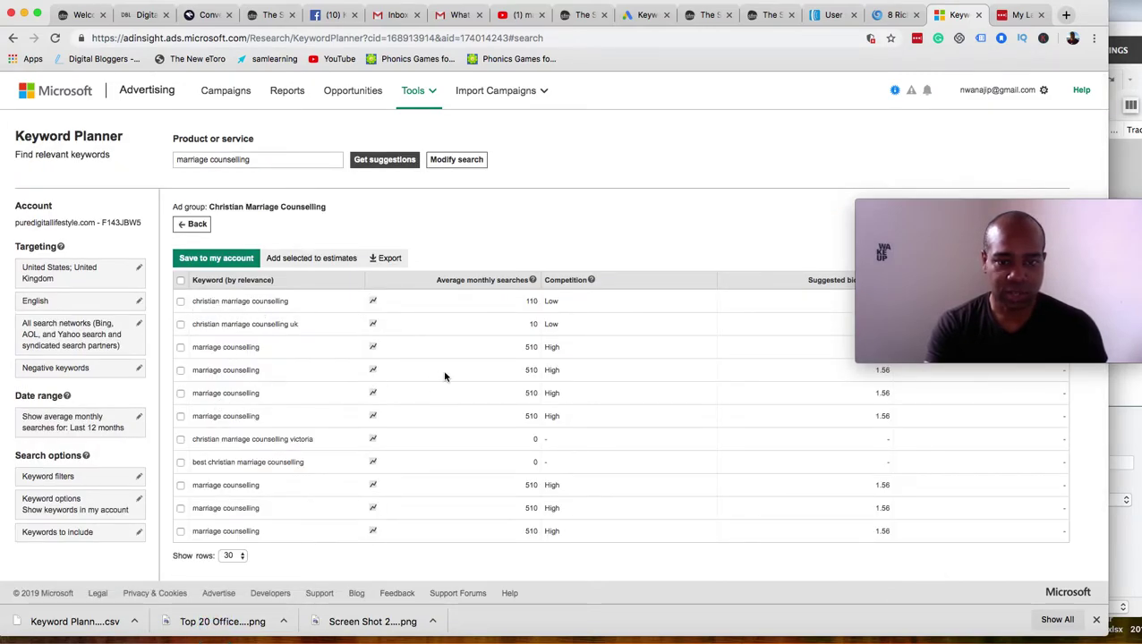
click(503, 280)
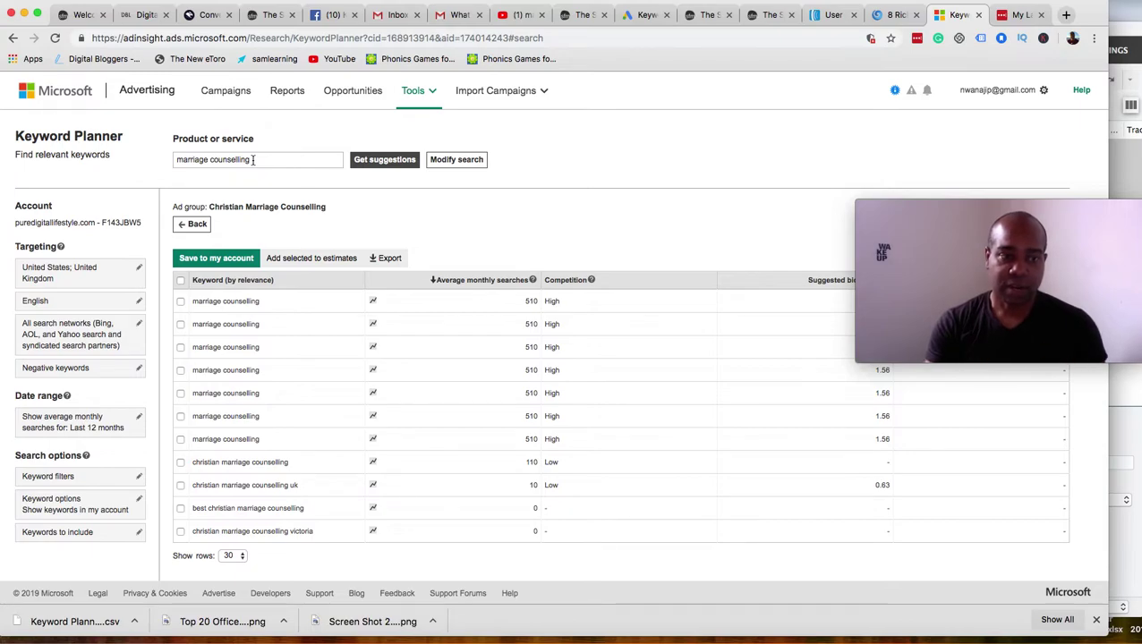
click(1127, 157)
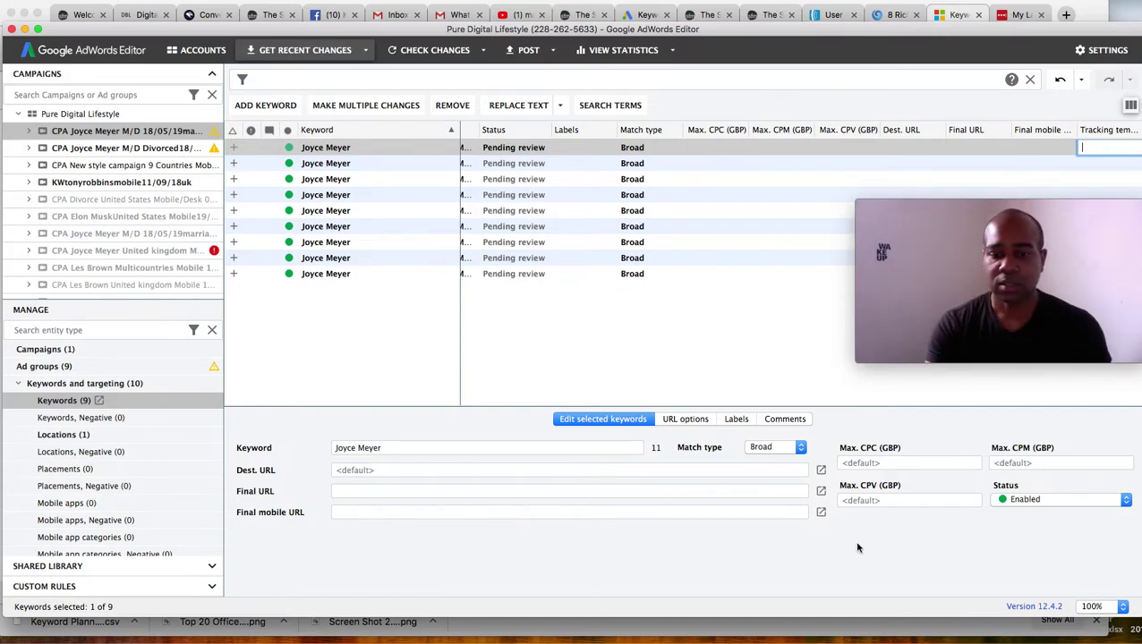
click(761, 634)
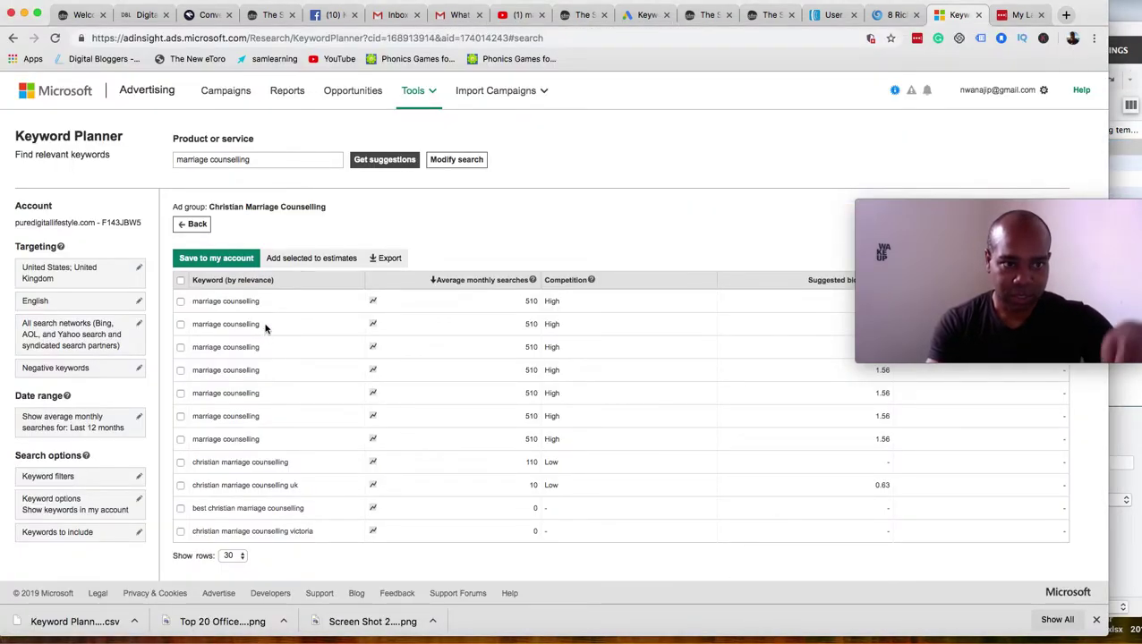
Replace the product or service search term with Joyce Meyer and get the suggestions for it.
click(253, 159)
drag(259, 159, 159, 160)
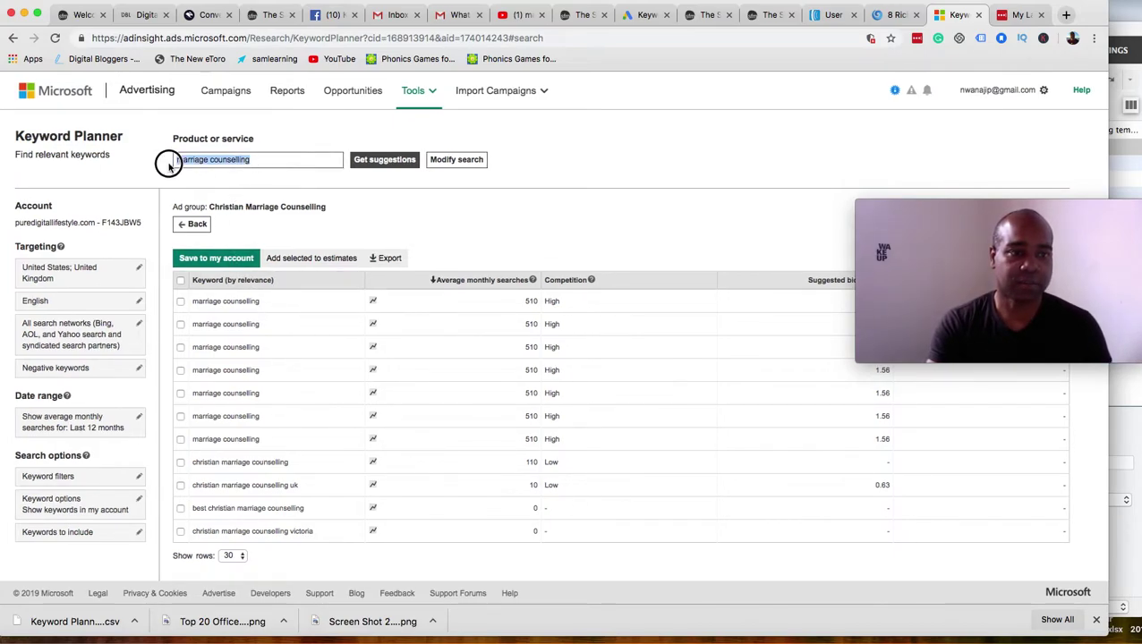
text(j)
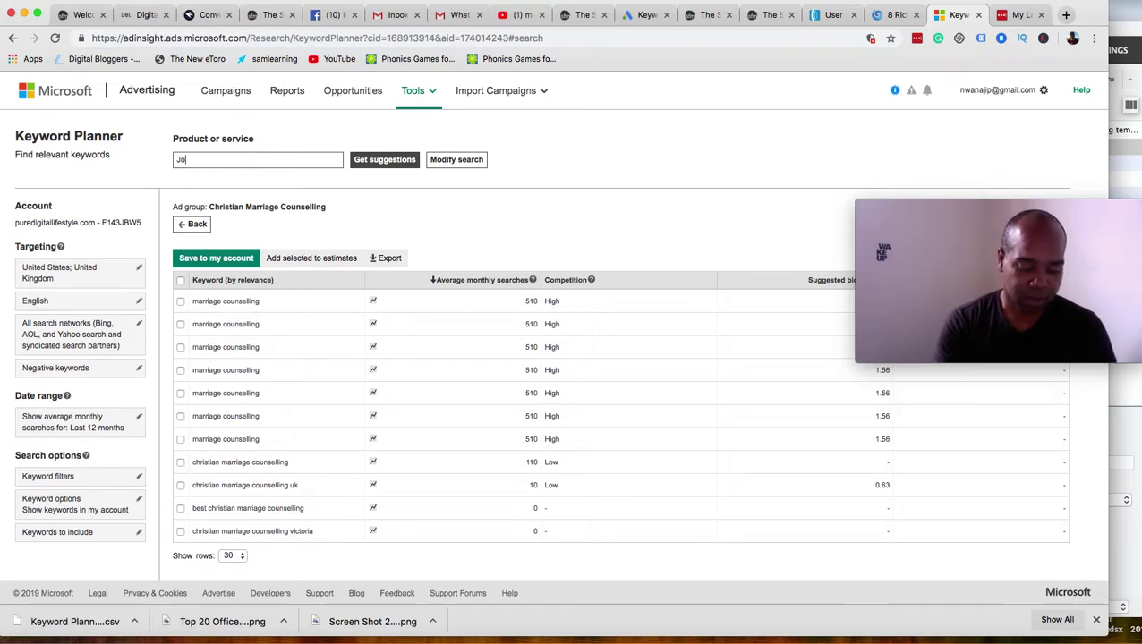
text(oyce )
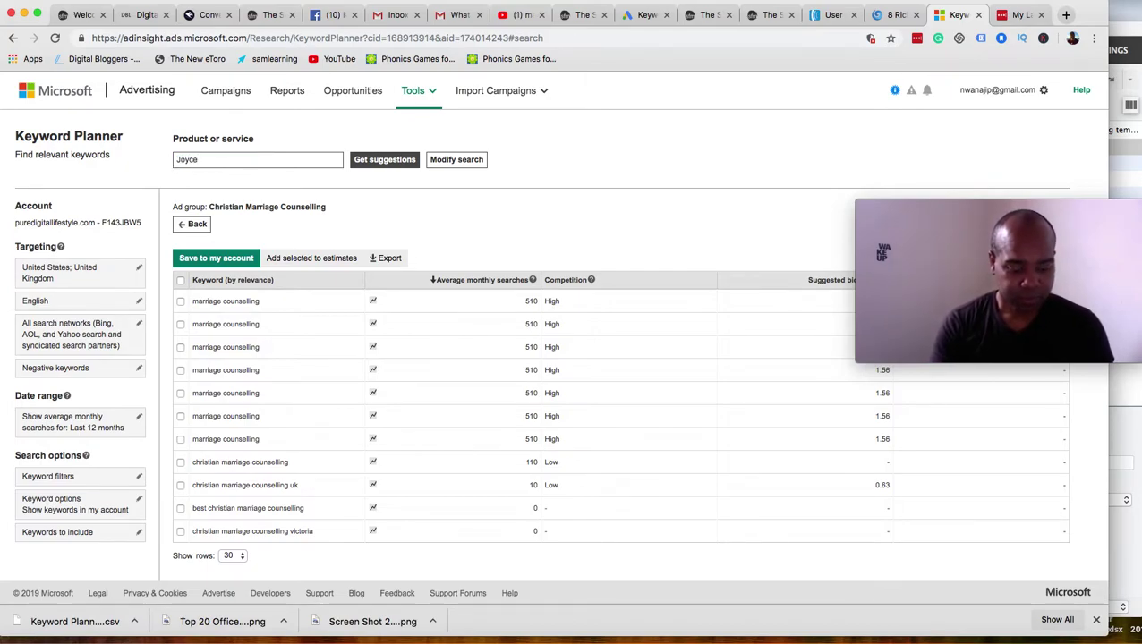
text(Mayer)
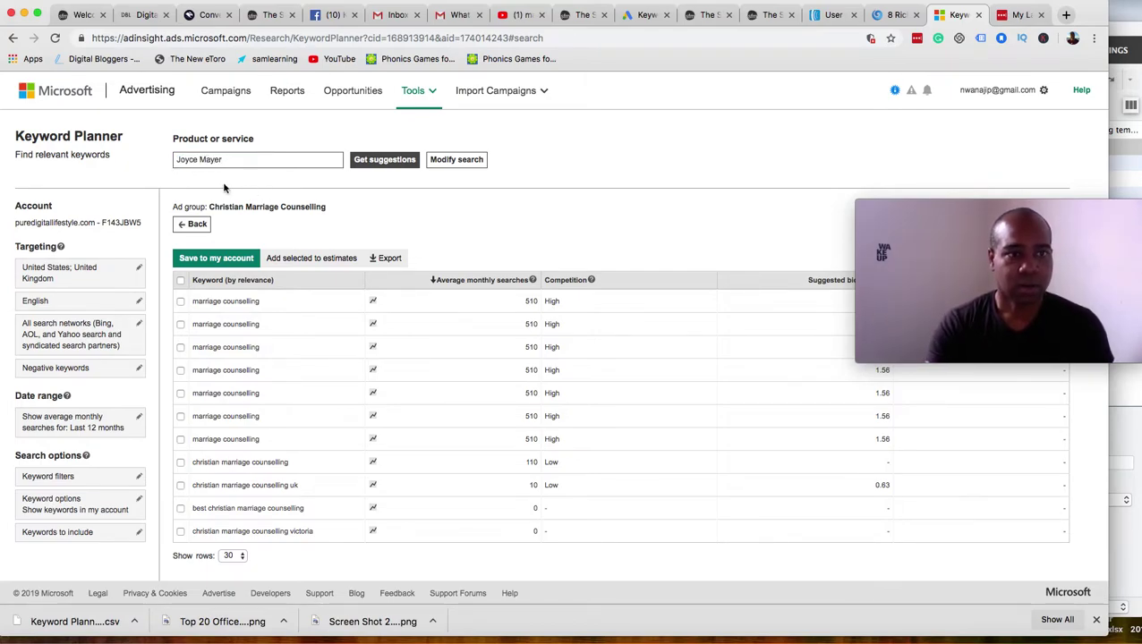
click(211, 159)
key(BackSpace)
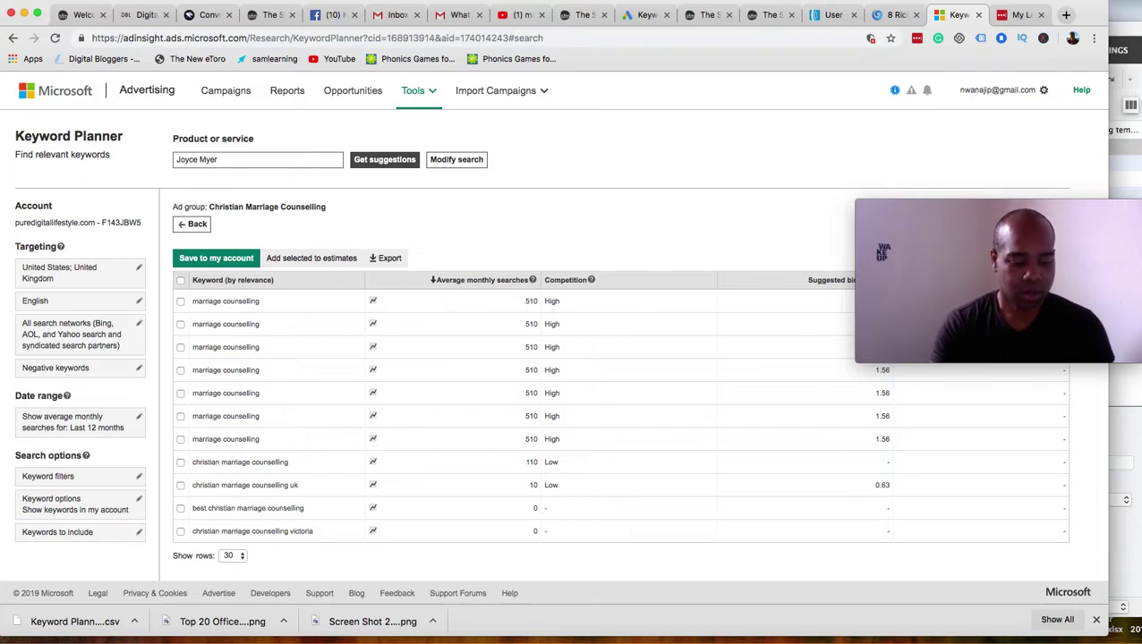
click(402, 165)
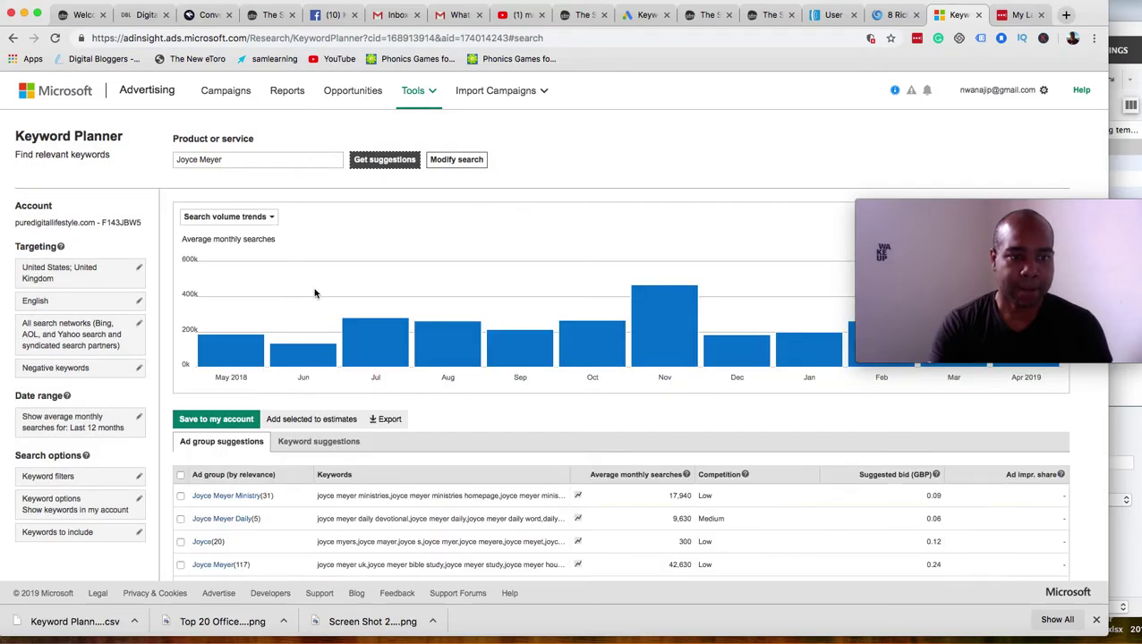
Open the Joyce Meyer Daily ad group suggestion and sort its keywords by highest average monthly searches.
scroll(288, 331, down, 4)
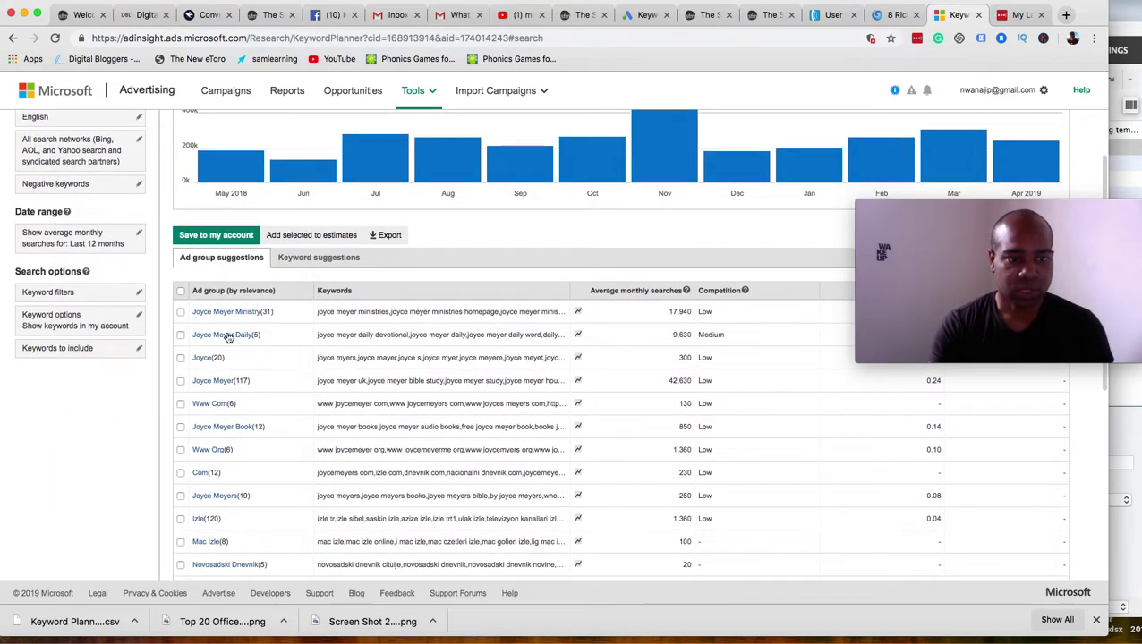
click(227, 335)
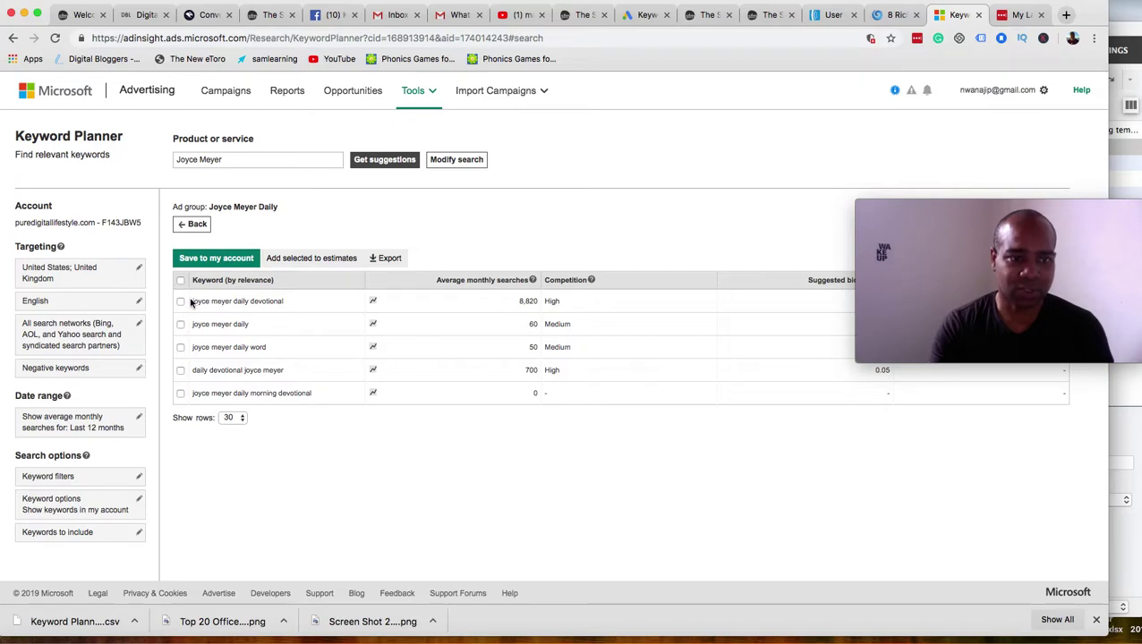
drag(193, 300, 288, 303)
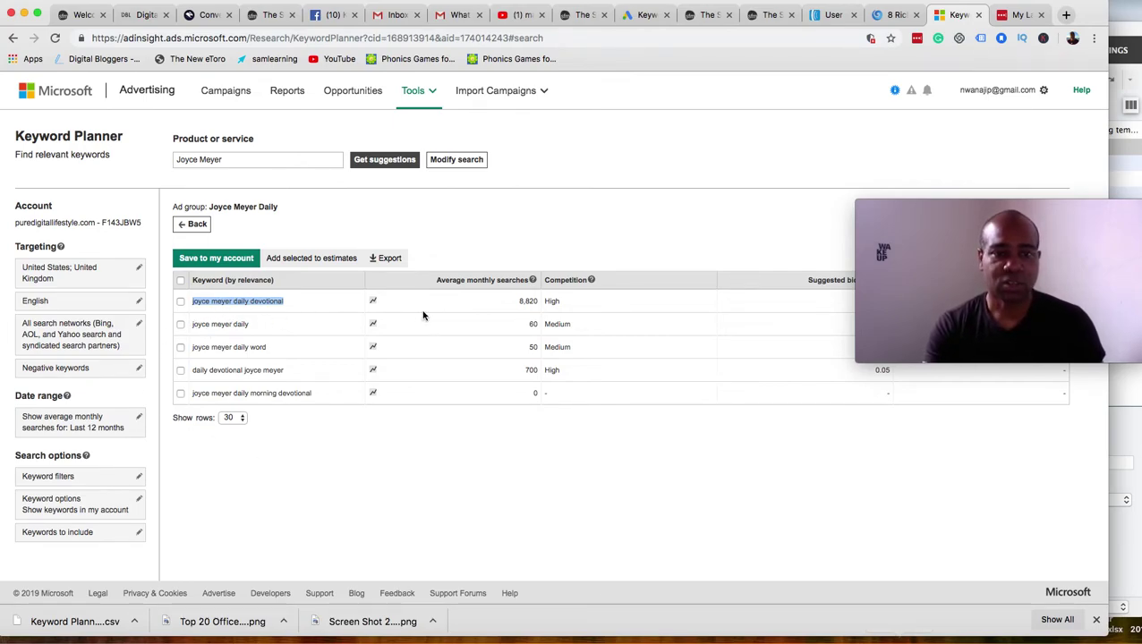
click(506, 281)
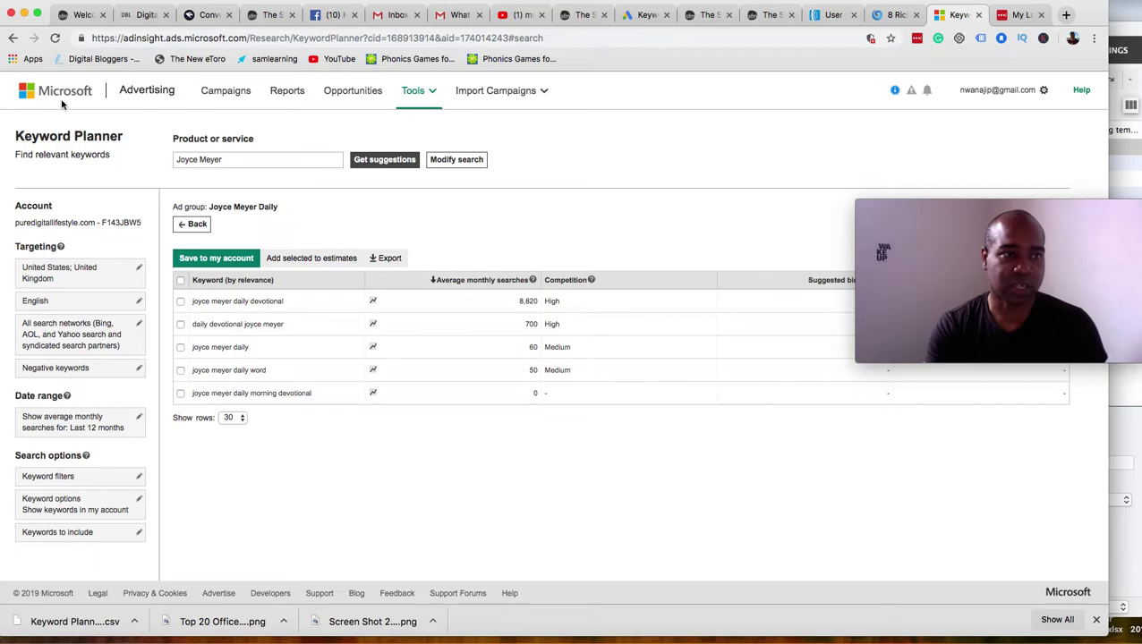
Rerun the Joyce Meyer search from the planner's start page and view the Joyce Meyer Ministry keywords sorted by highest average monthly searches.
click(12, 37)
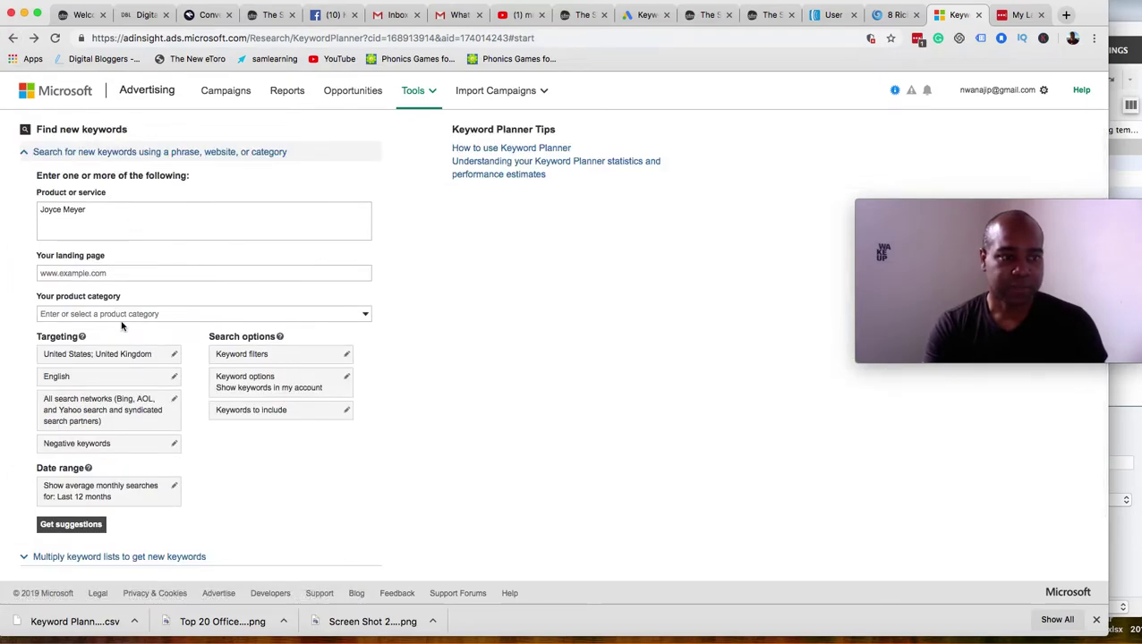
click(71, 525)
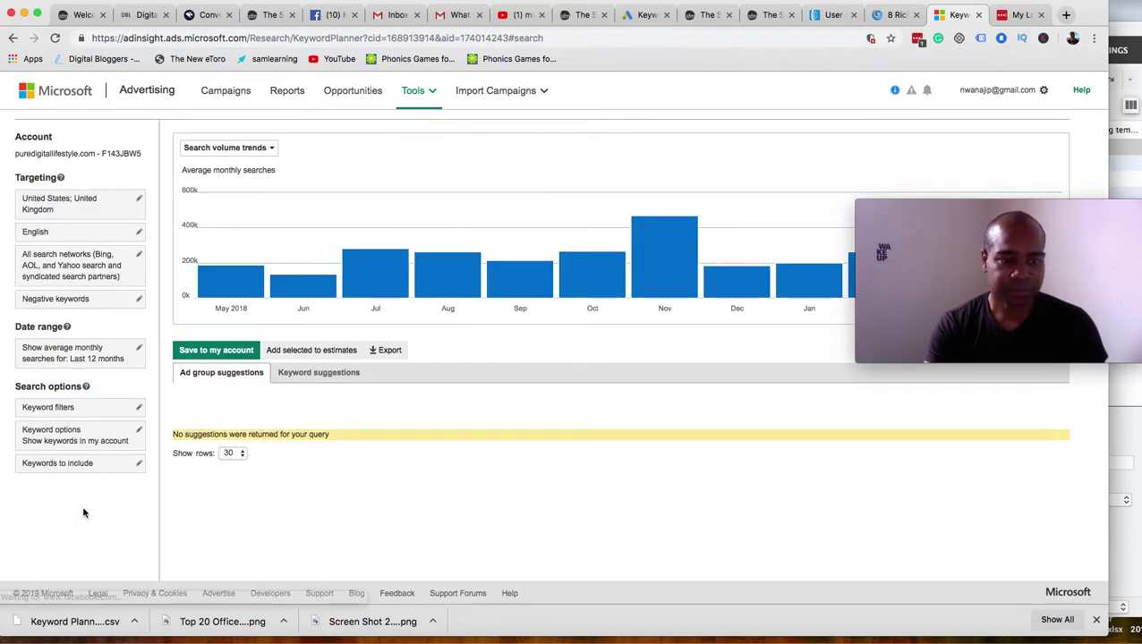
scroll(224, 338, down, 5)
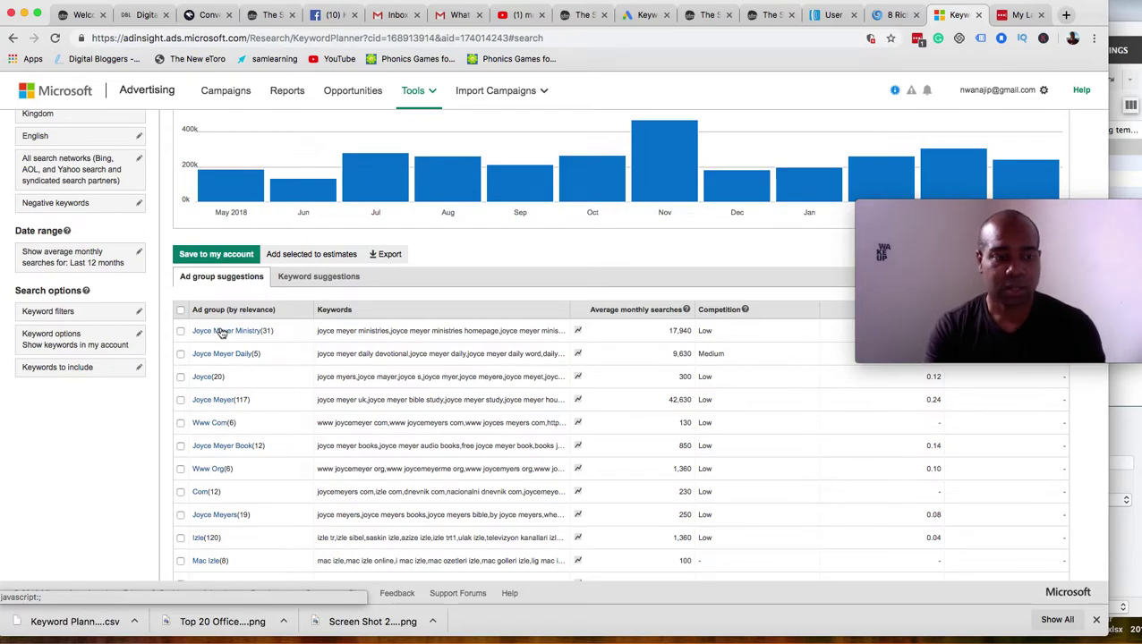
click(222, 332)
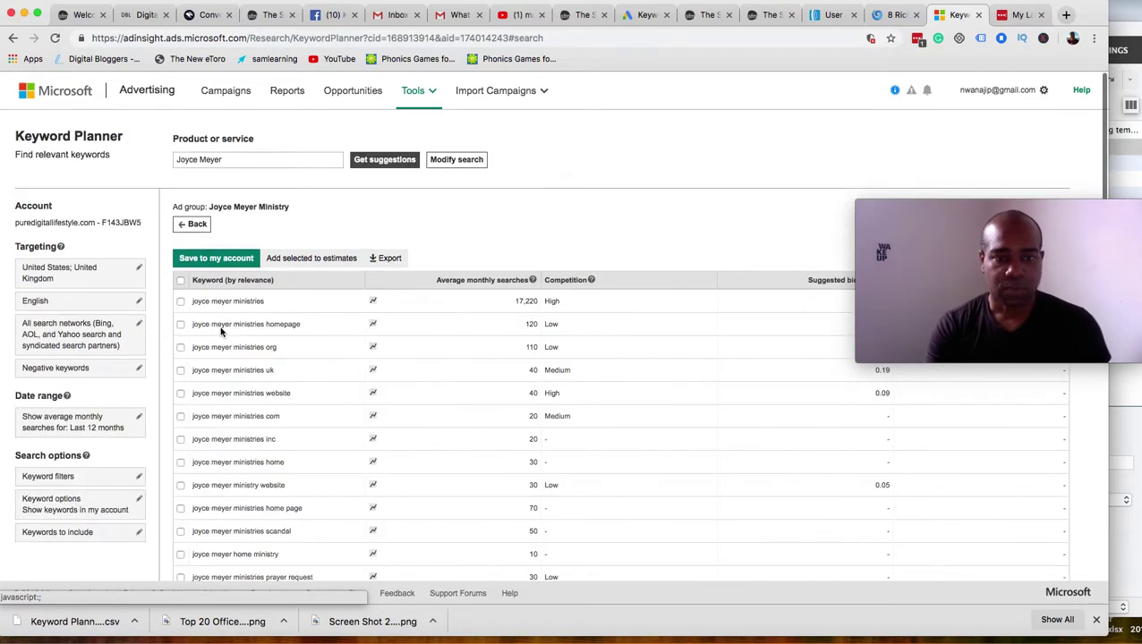
click(483, 280)
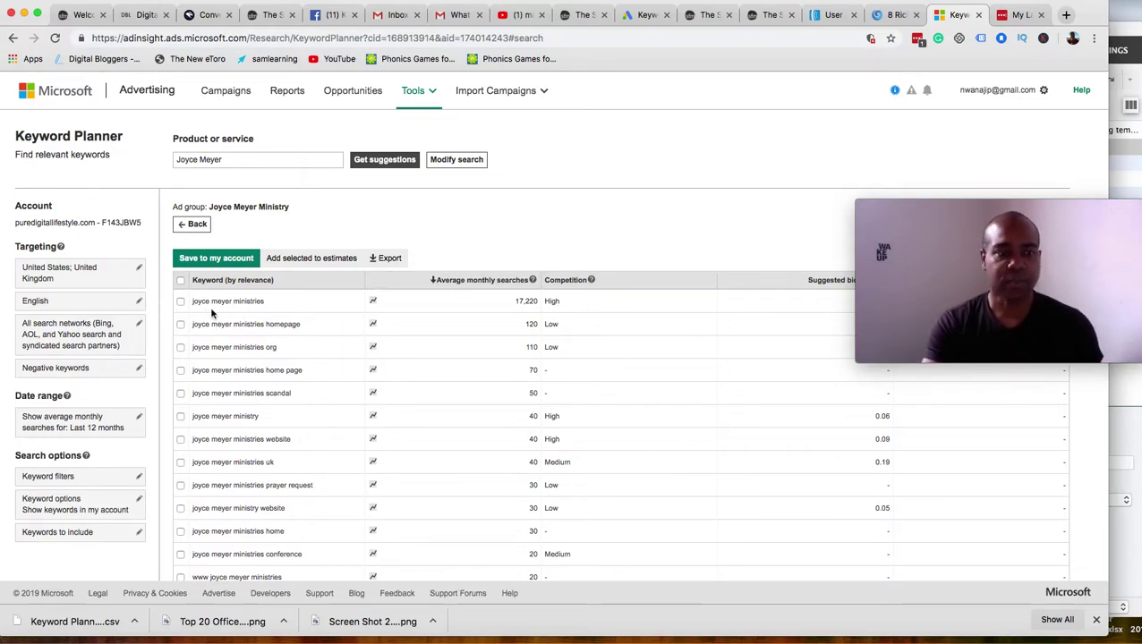
Return to the ad group suggestions and view the Joyce Meyer ad group's keywords sorted by highest average monthly searches.
click(13, 39)
click(91, 526)
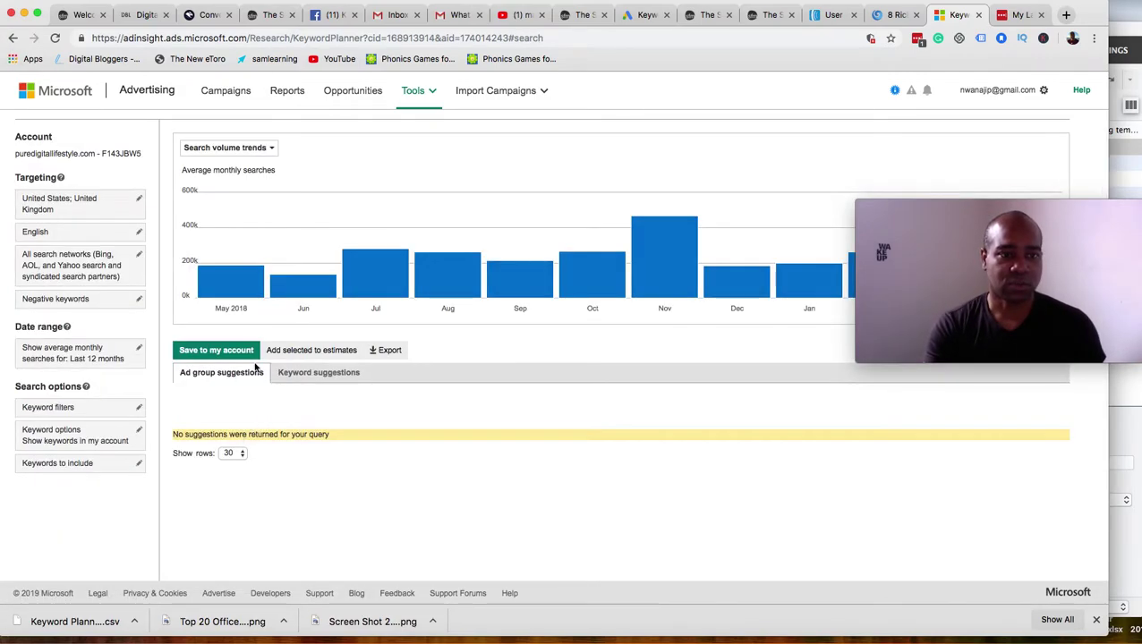
scroll(230, 481, down, 2)
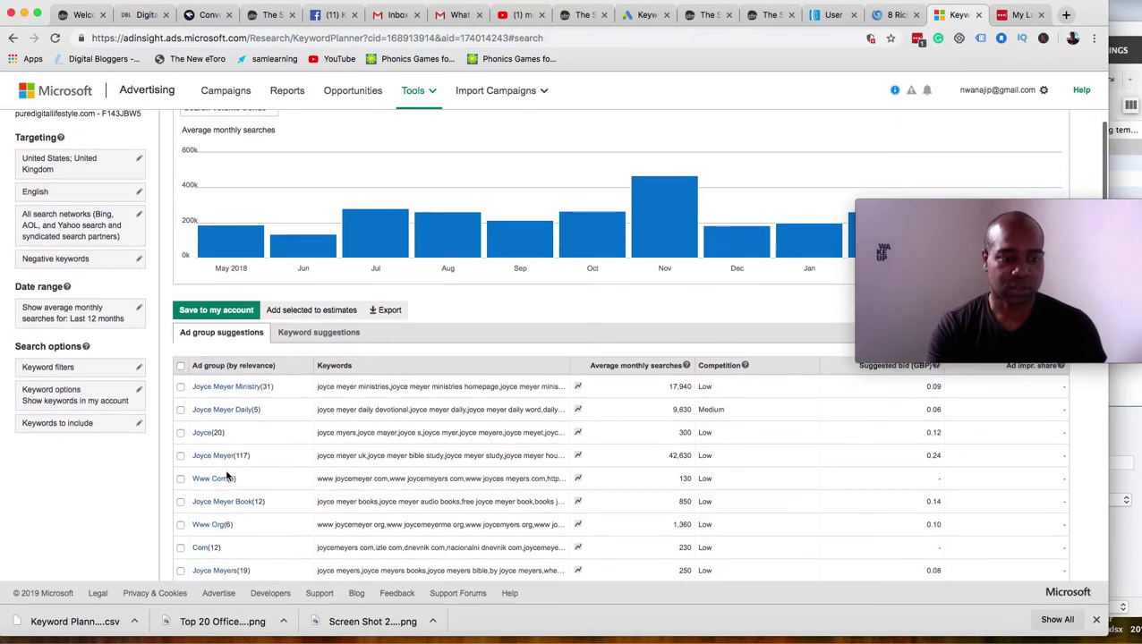
click(206, 445)
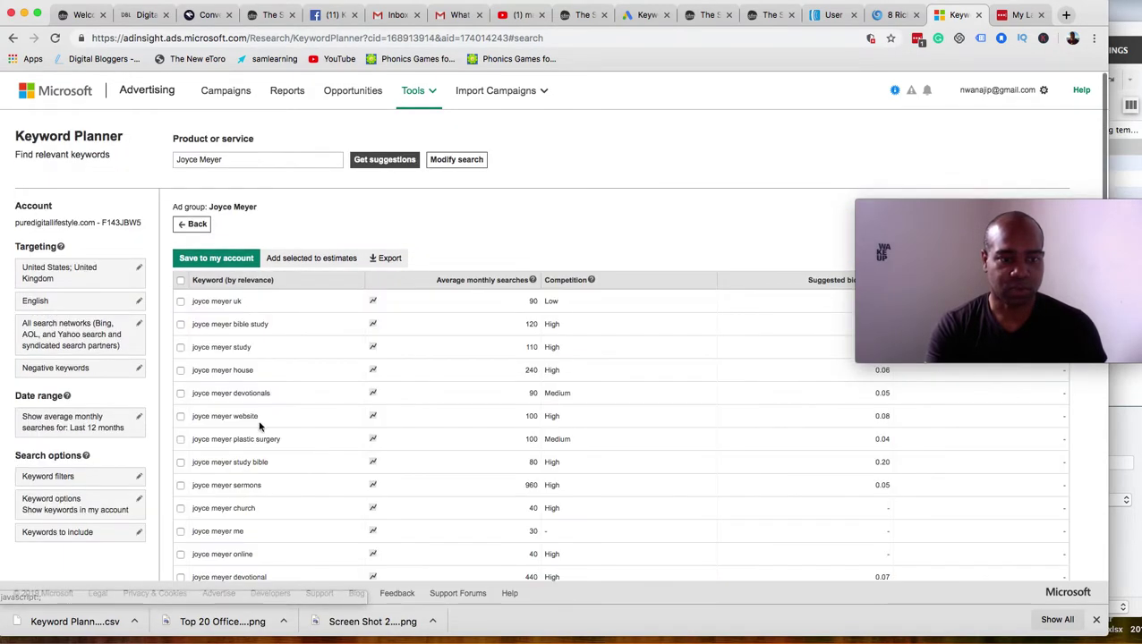
click(478, 278)
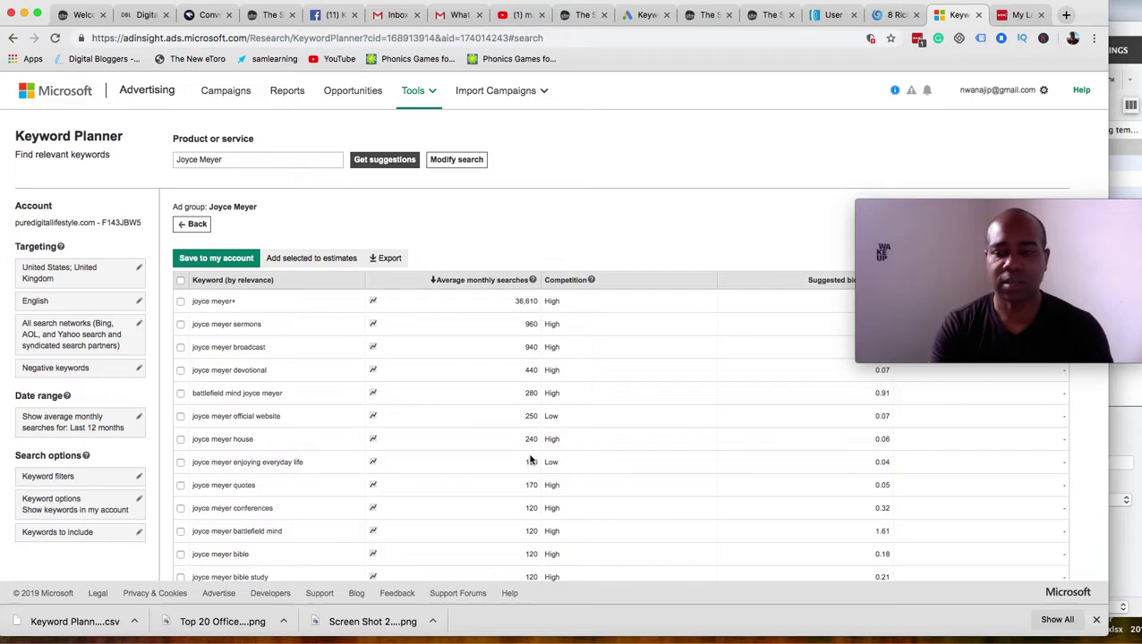
Switch to the Keyword Planner spreadsheet and copy the shortlist from joyce meyer ministries to joyce meyer ministries com in column I.
click(1064, 640)
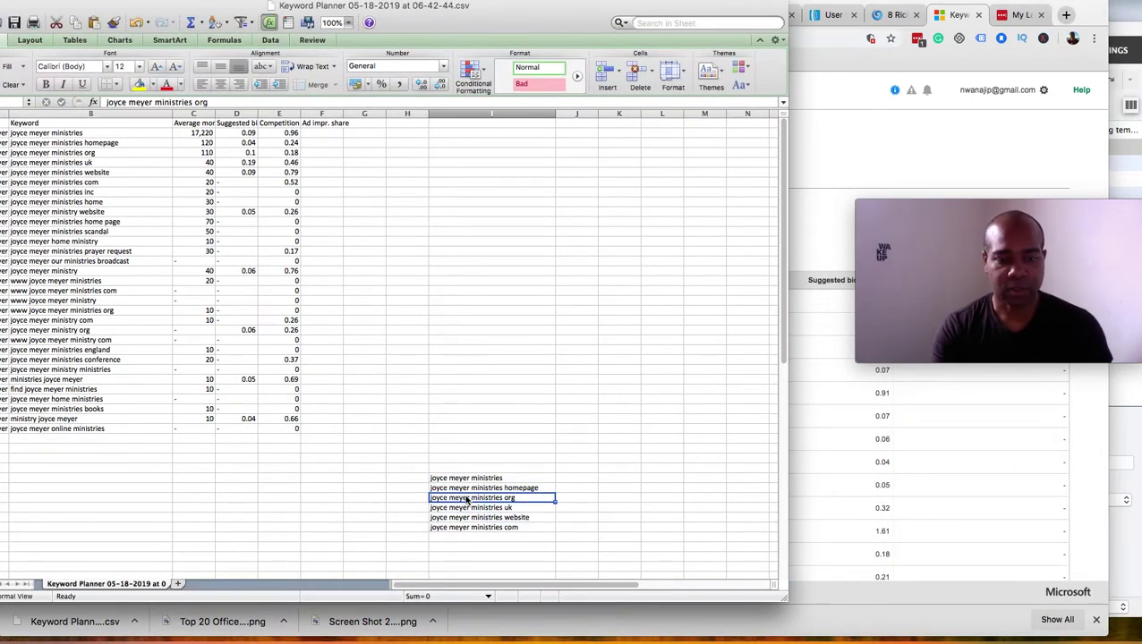
drag(452, 478, 457, 524)
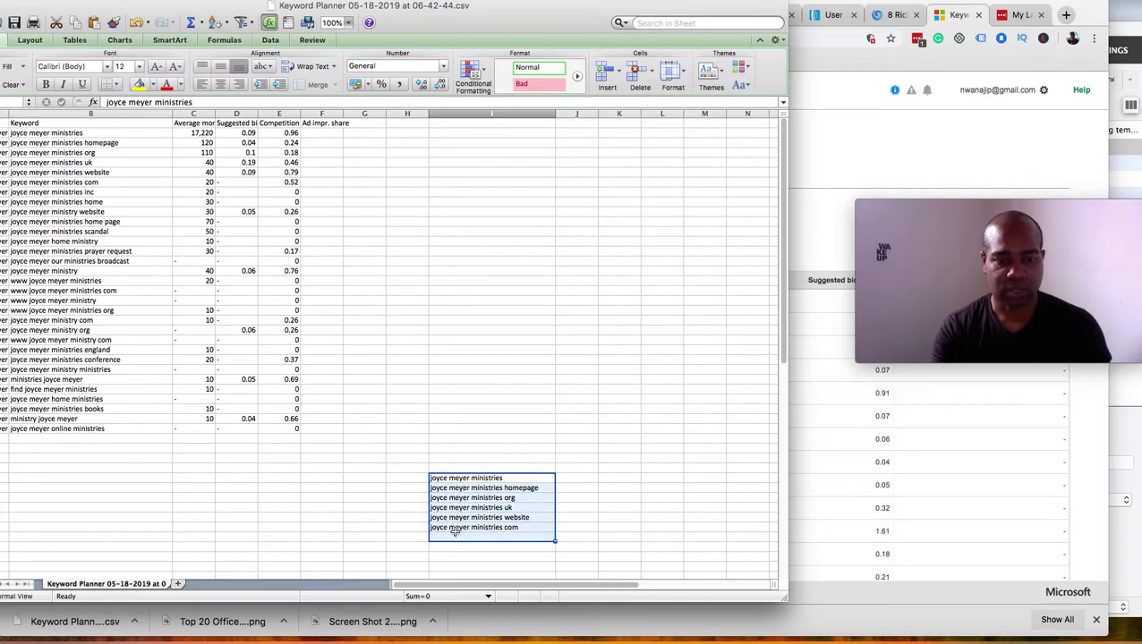
drag(452, 465, 452, 543)
key(super+c)
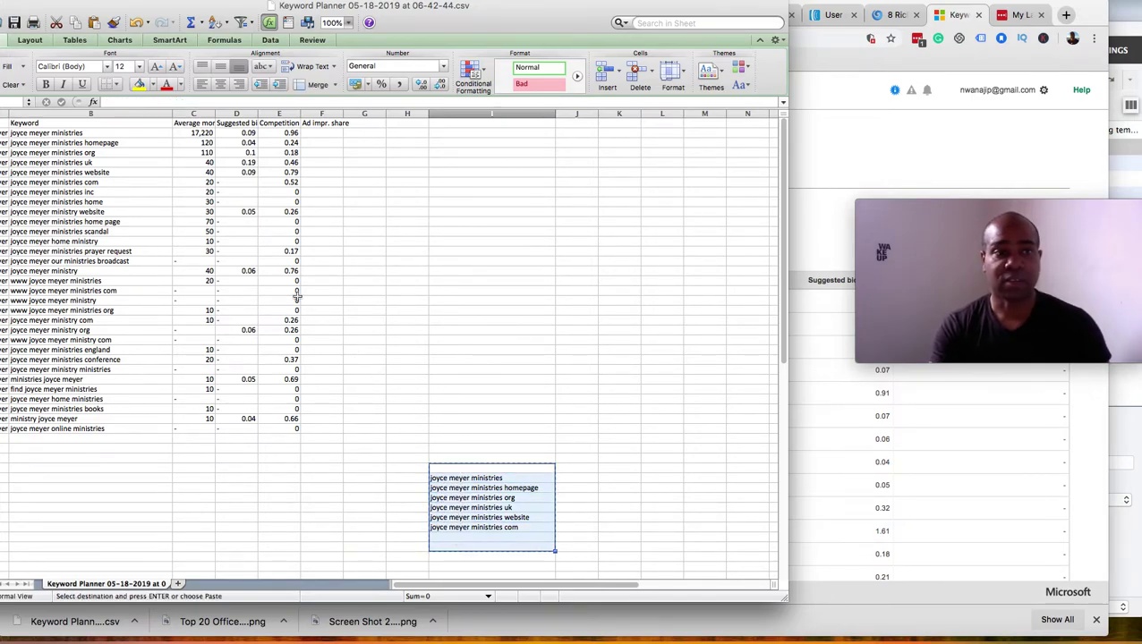
key(super+m)
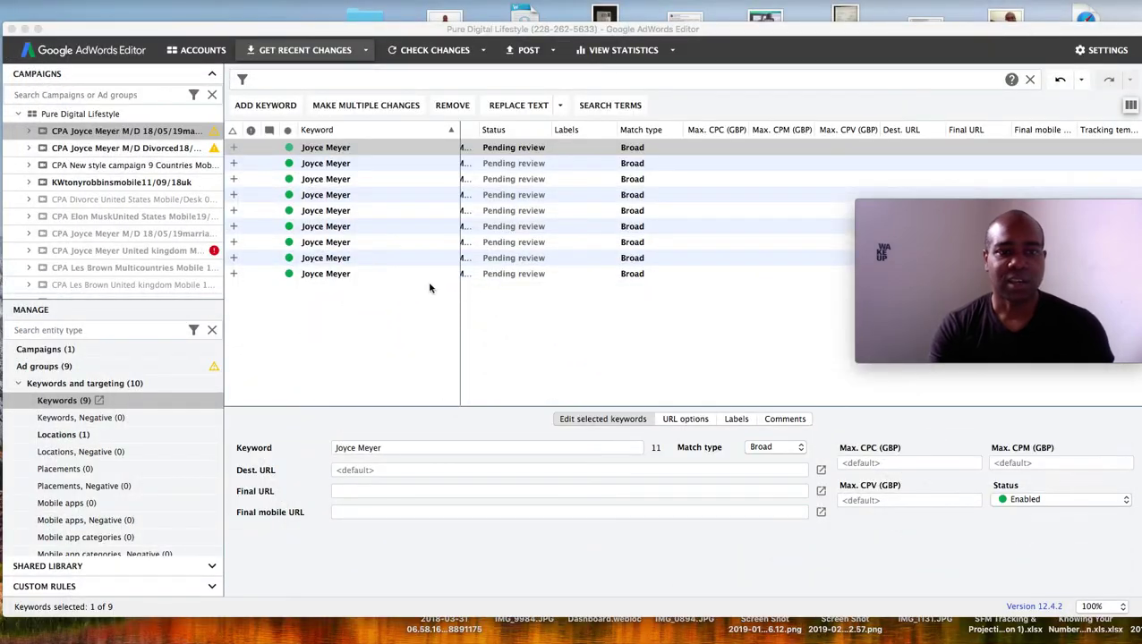
In AdWords Editor, start a bulk keyword change for all ad groups of the CPA Joyce Meyer M/D 18/05/19marriage counsiling IRELAND campaign.
click(385, 106)
click(389, 166)
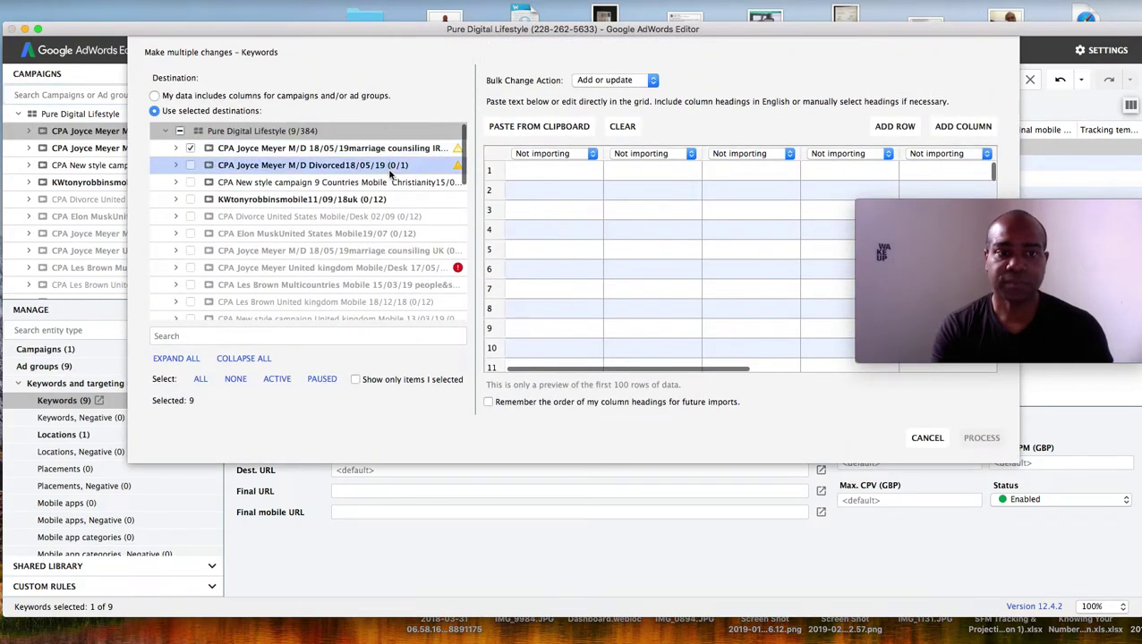
click(261, 151)
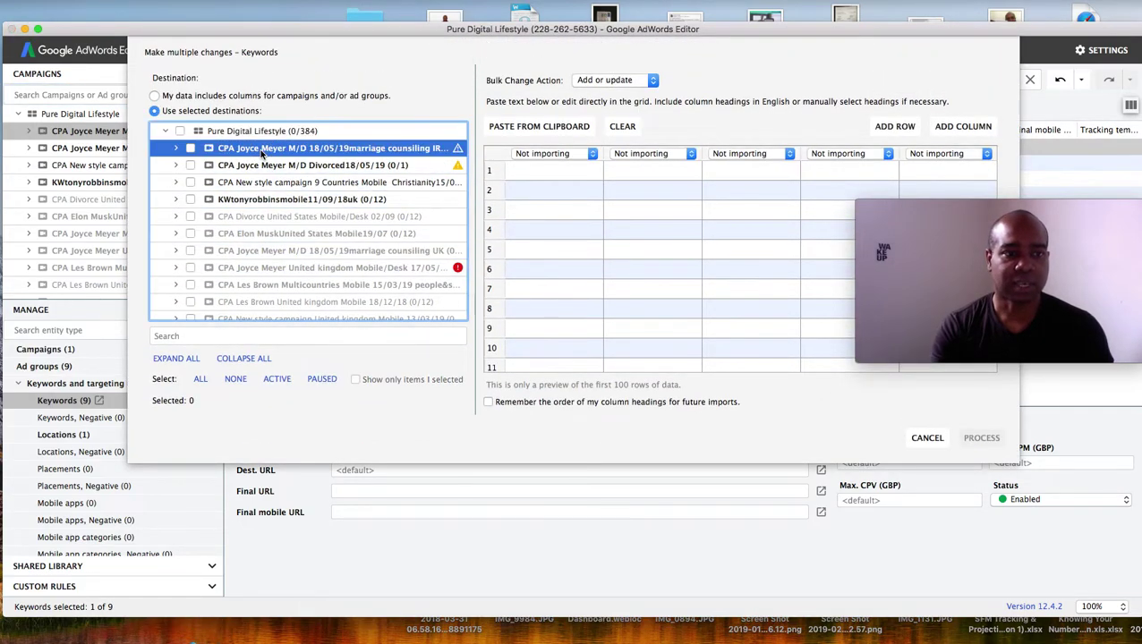
key(space)
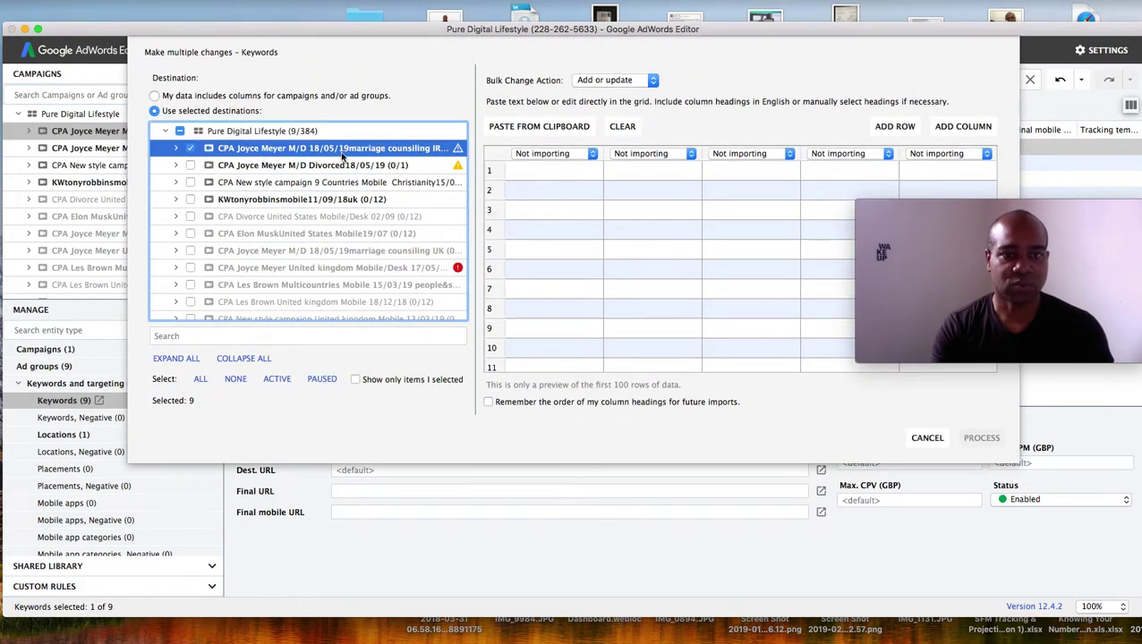
Paste the copied keywords with the Add or update action, process them, and keep the proposed changes.
click(629, 82)
click(629, 82)
click(558, 127)
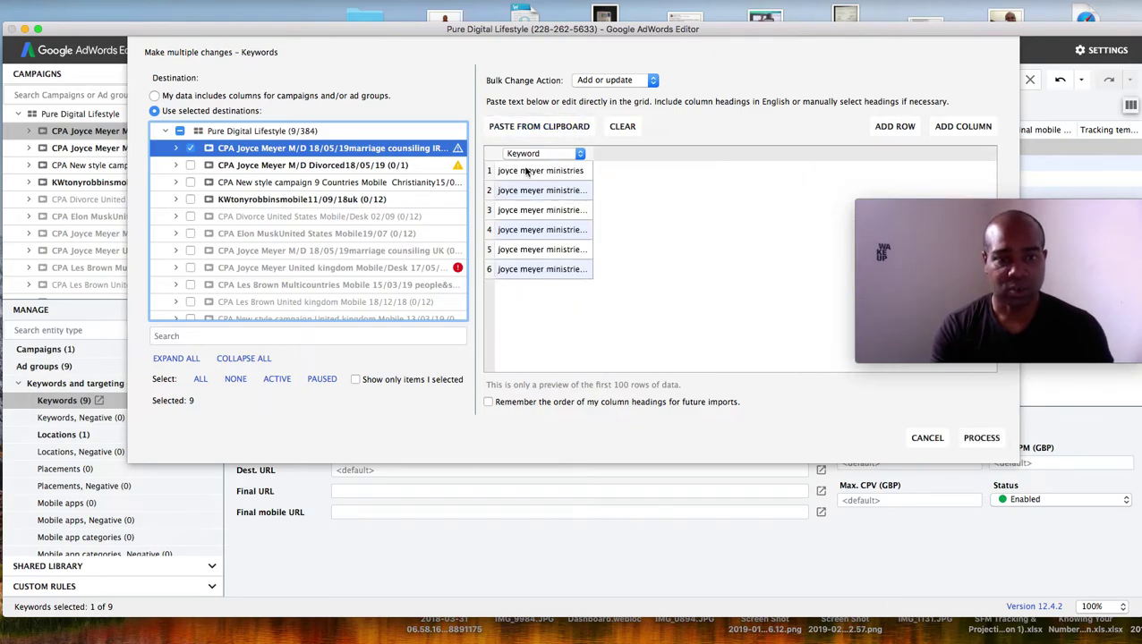
click(980, 437)
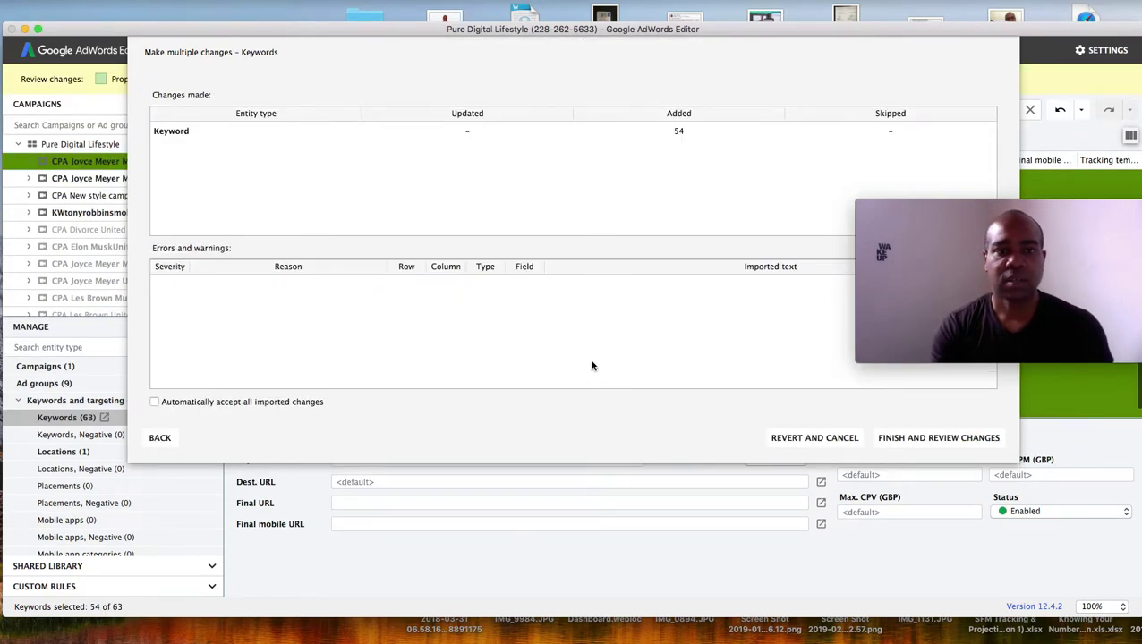
click(910, 438)
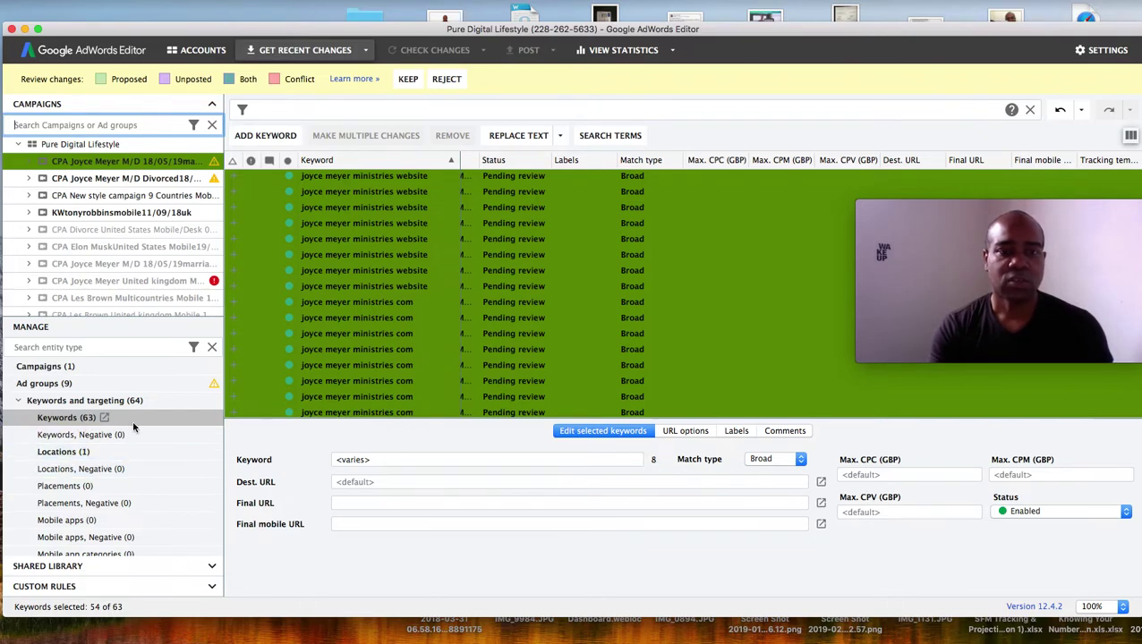
click(1071, 640)
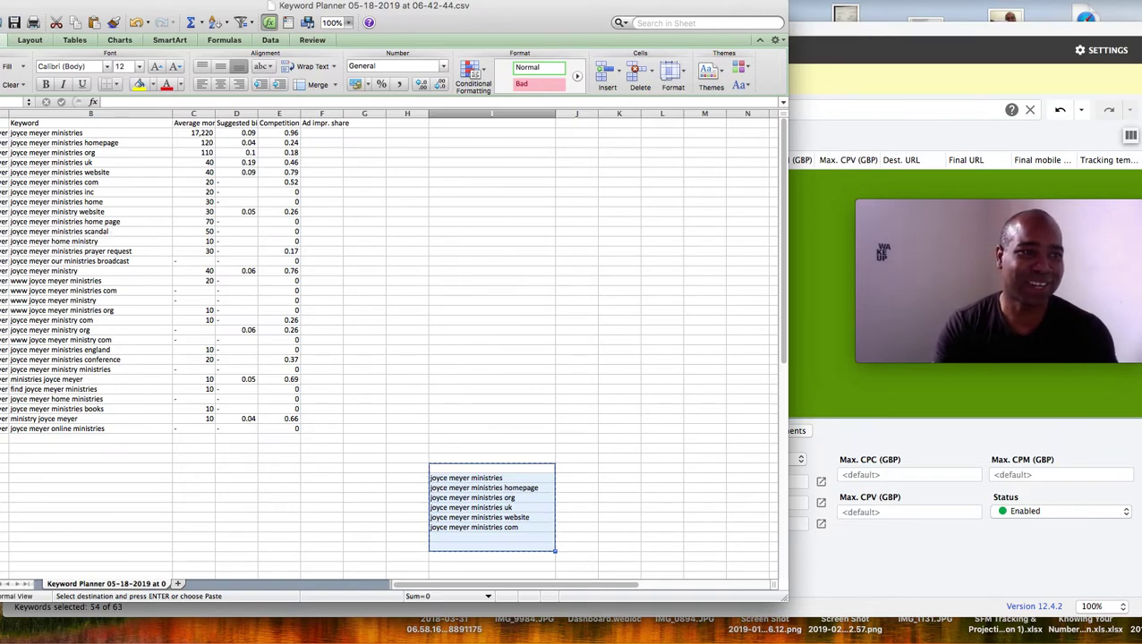
key(super+Tab)
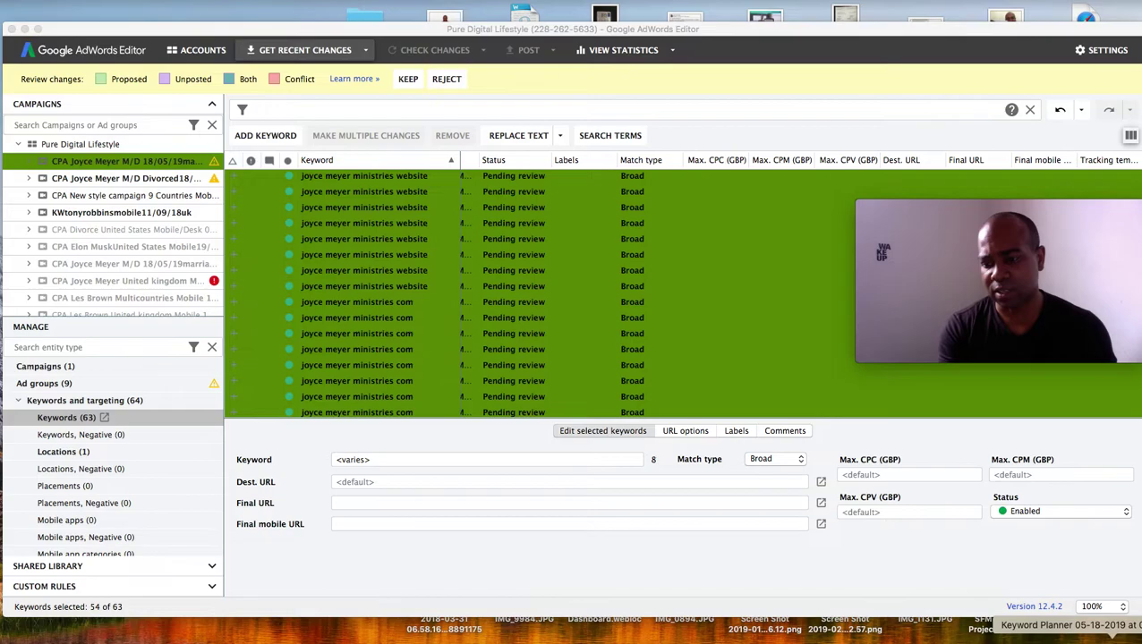
click(409, 80)
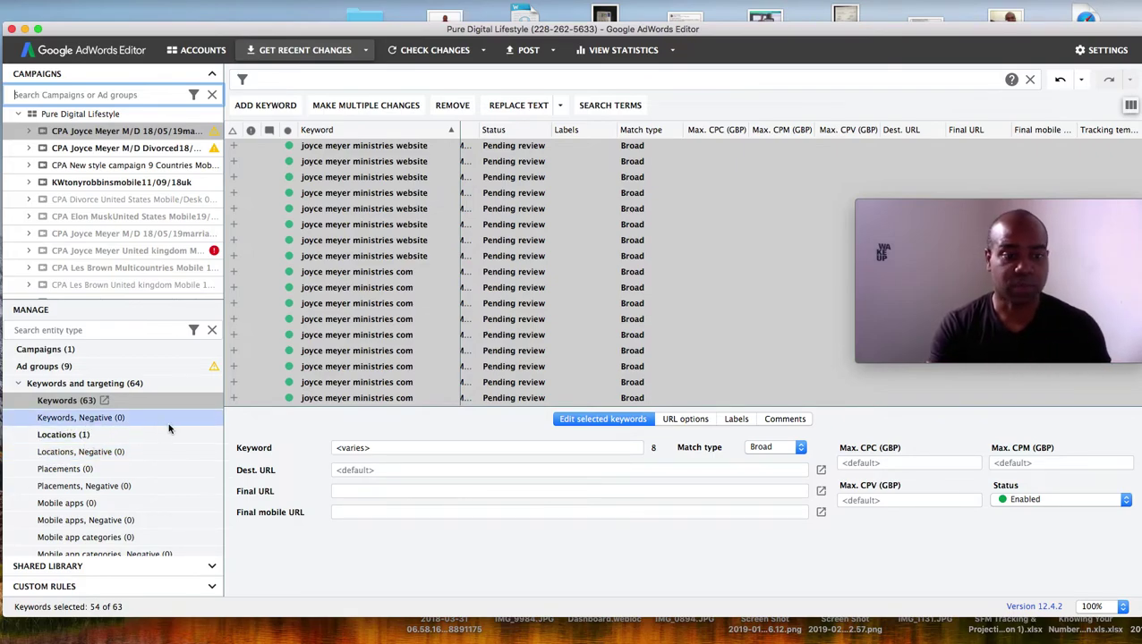
View the campaign's targeted locations and open the location lookup for Australia without changing it.
click(81, 438)
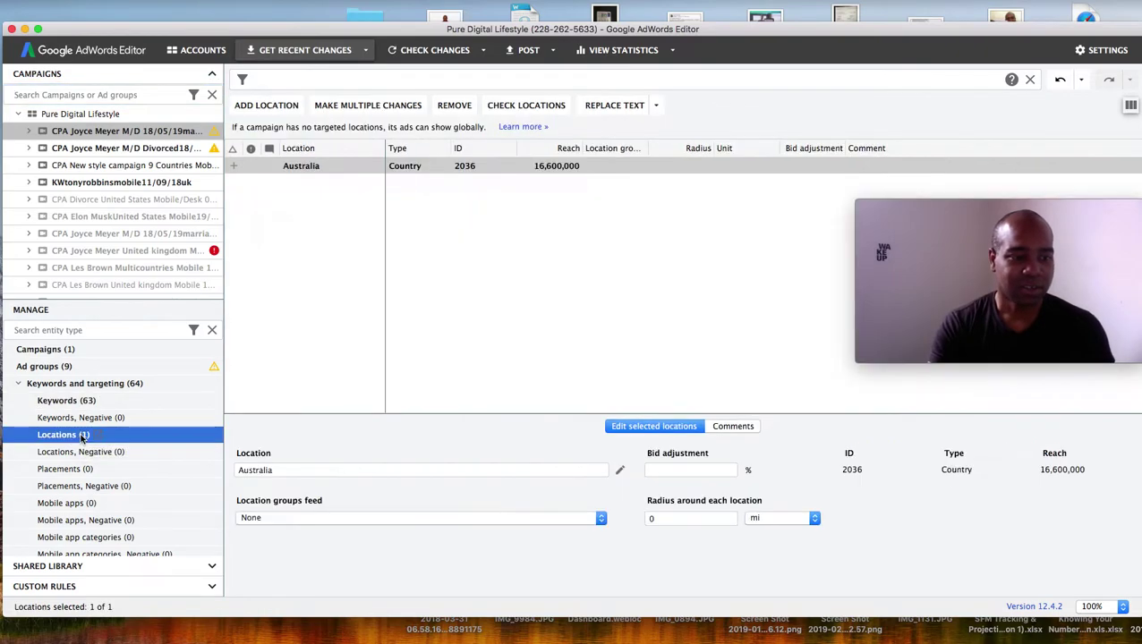
click(619, 472)
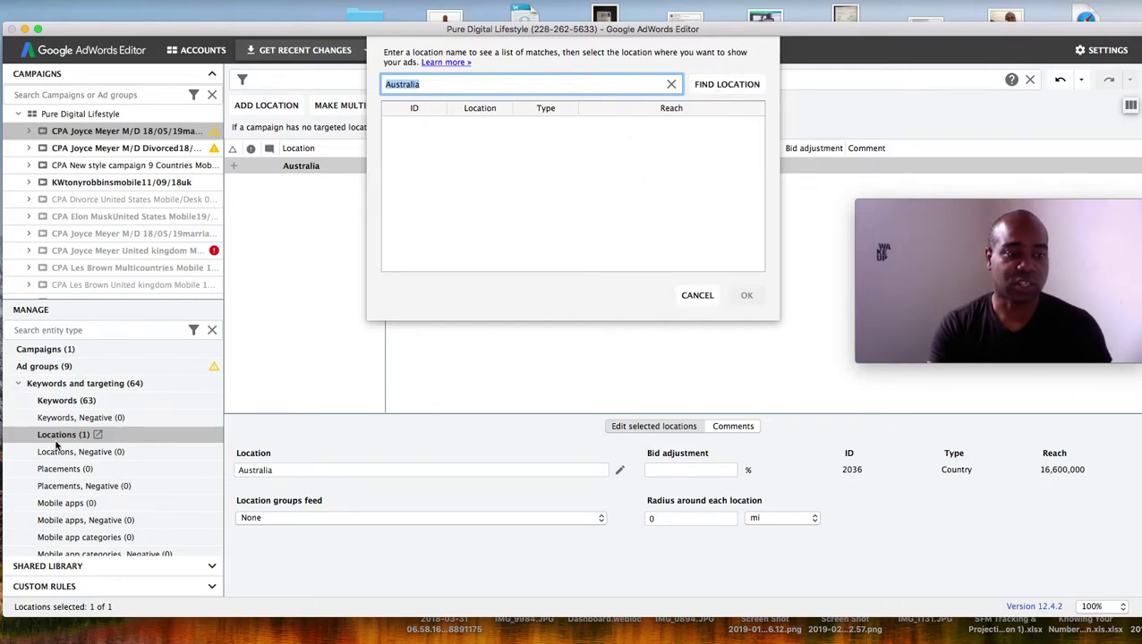
click(705, 302)
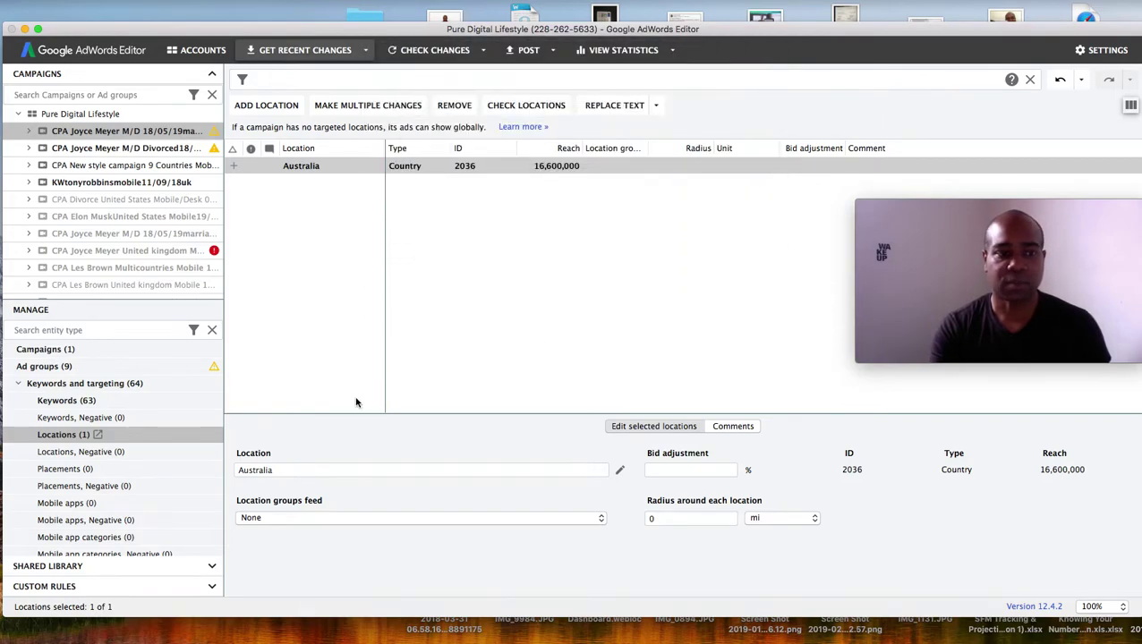
Open the Audiences targeting list for the Joyce Meyer marriage counsiling IRELAND campaign.
click(127, 434)
scroll(127, 434, down, 5)
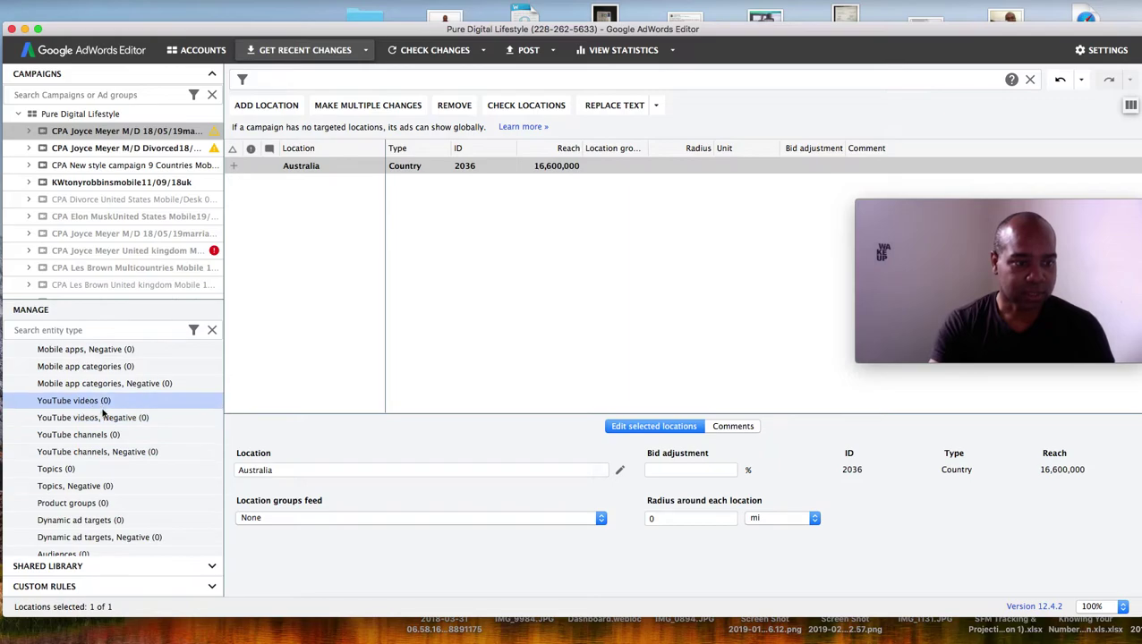
scroll(103, 416, down, 3)
scroll(104, 416, down, 2)
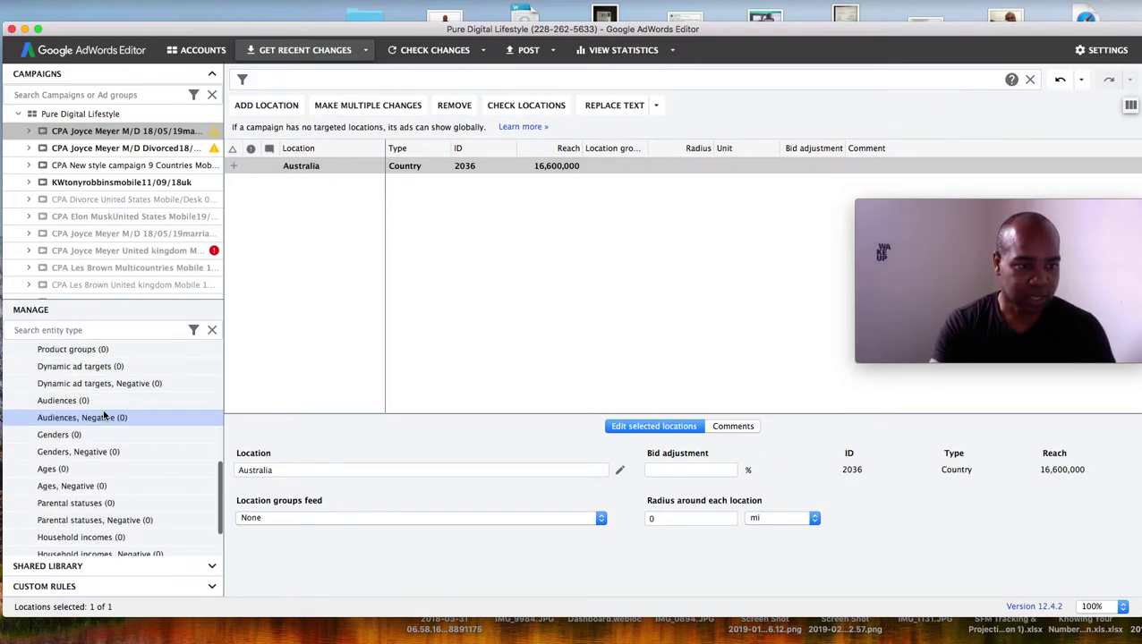
click(114, 404)
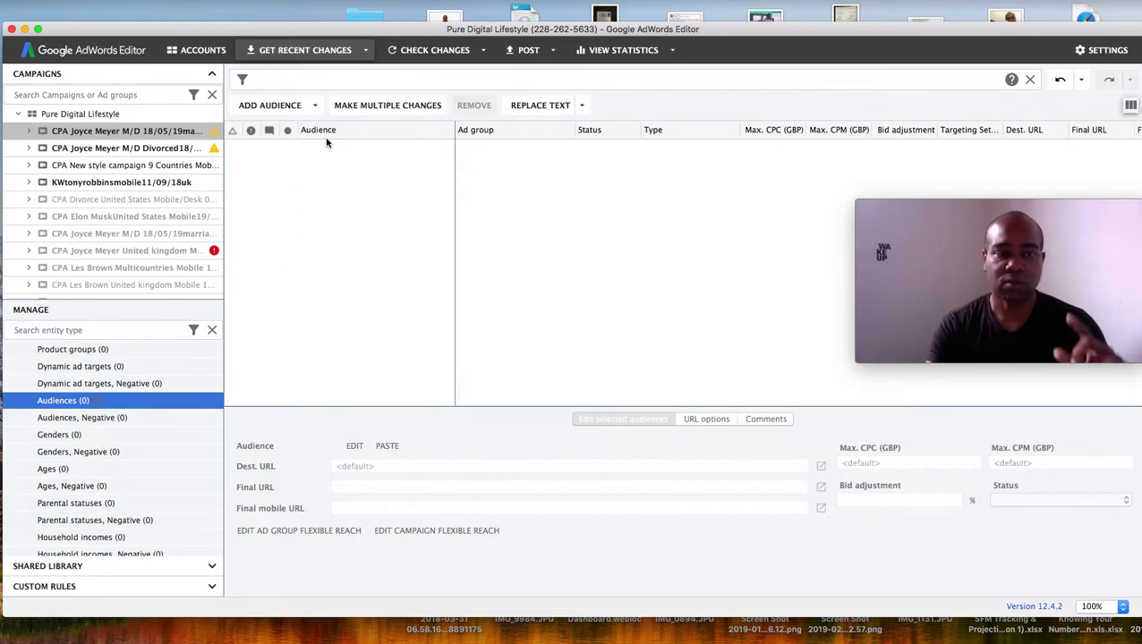
Start an ad group-level audience for all the IRELAND campaign's ad groups and filter the interest categories for "counceling".
click(280, 107)
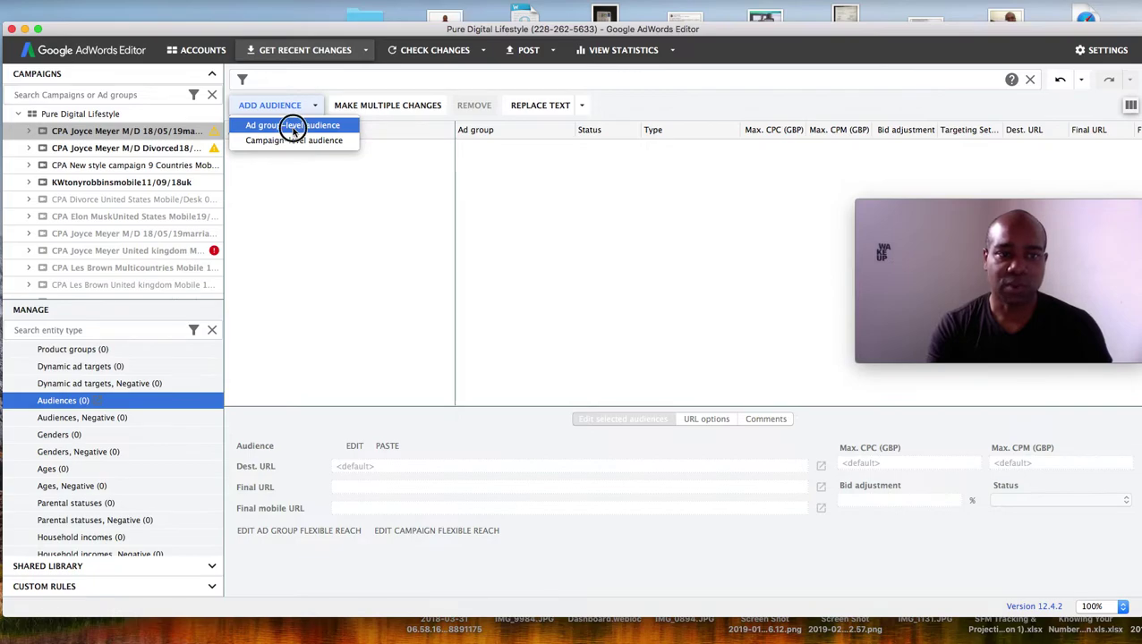
click(293, 126)
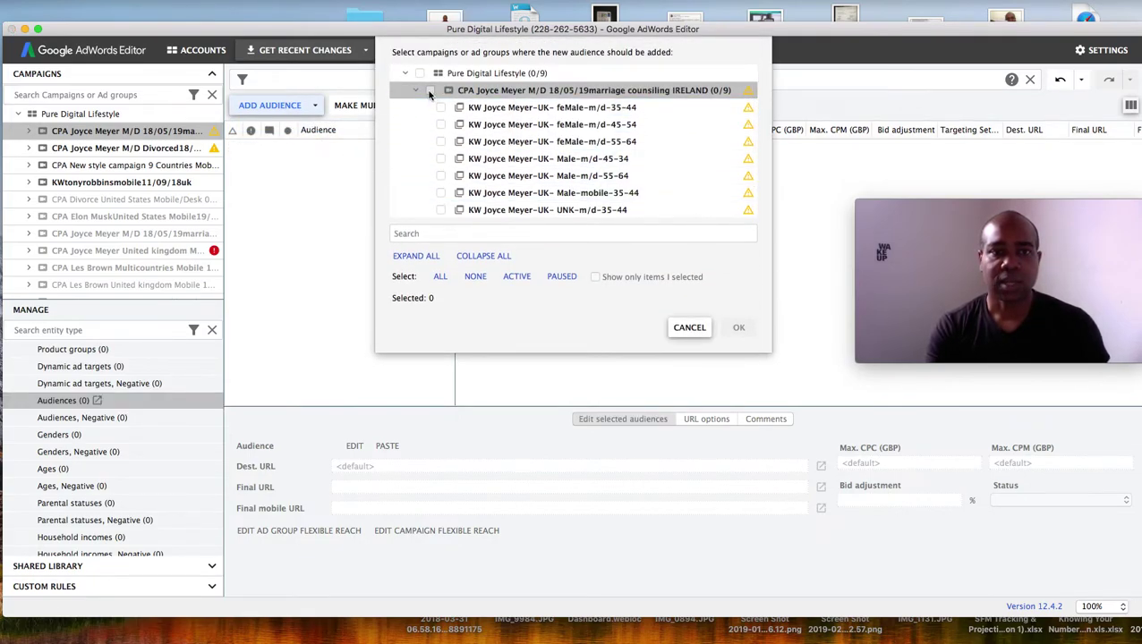
click(430, 90)
click(738, 328)
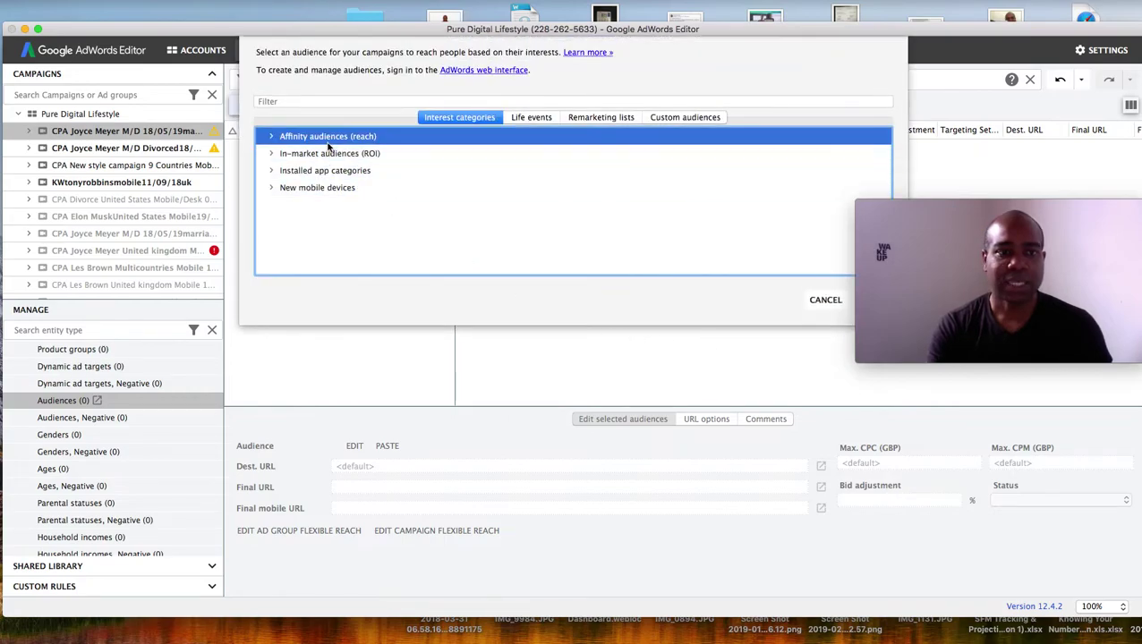
click(312, 101)
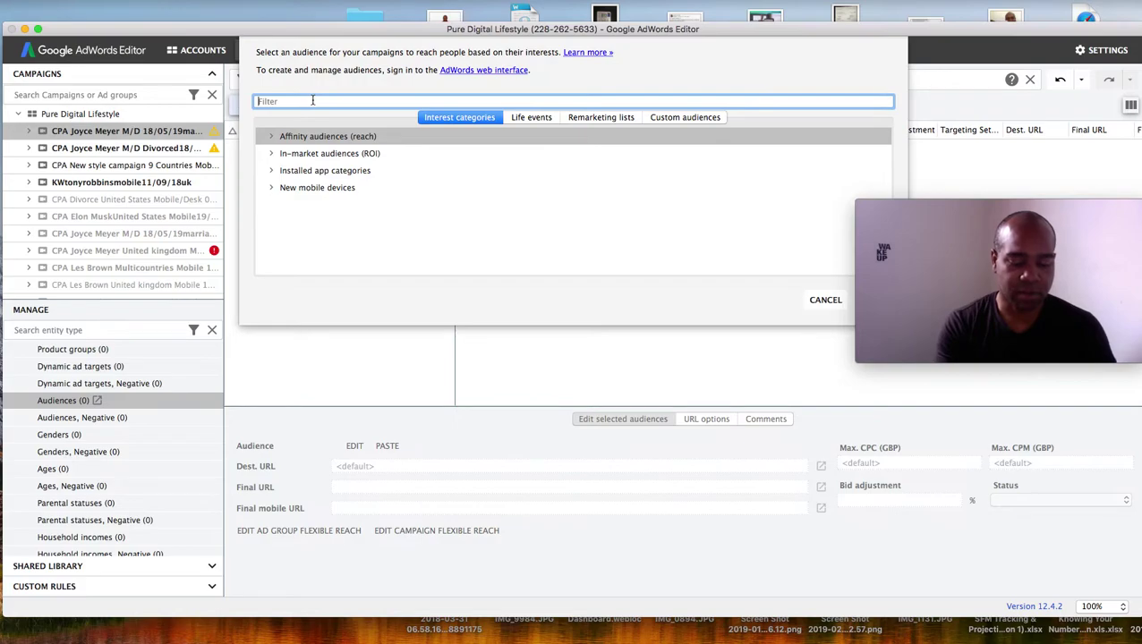
text(coun)
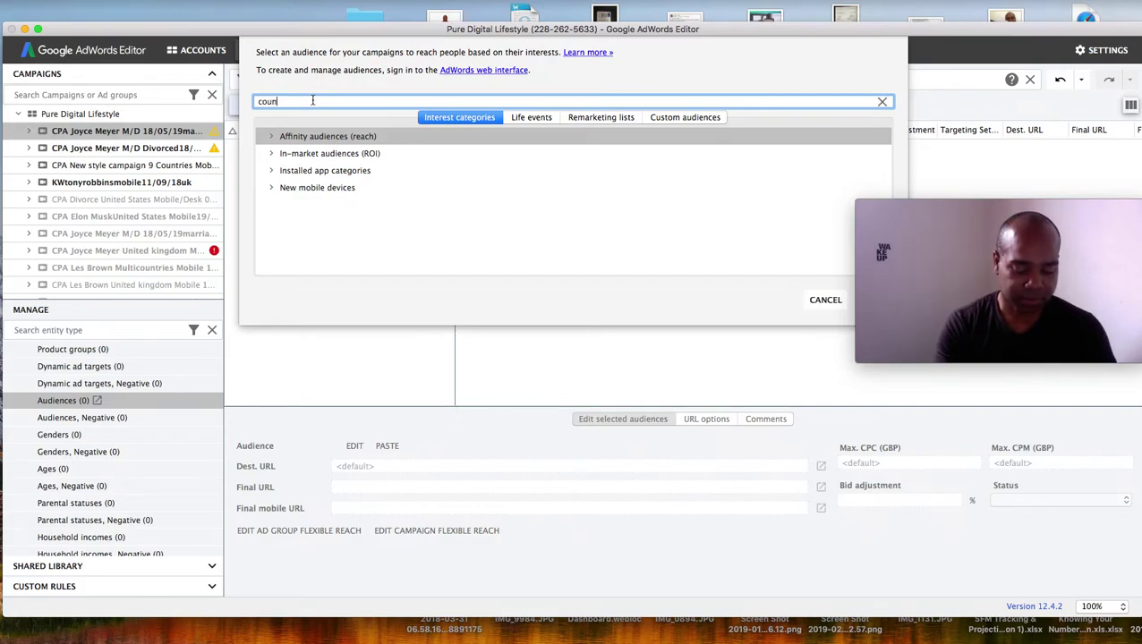
text(celing)
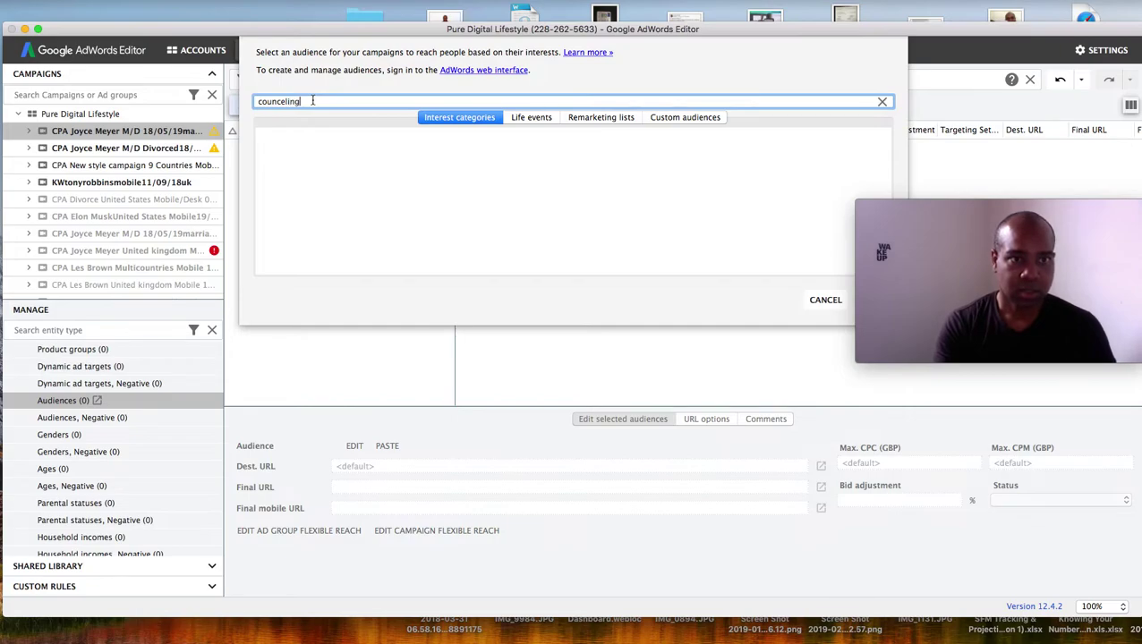
drag(952, 221, 1004, 479)
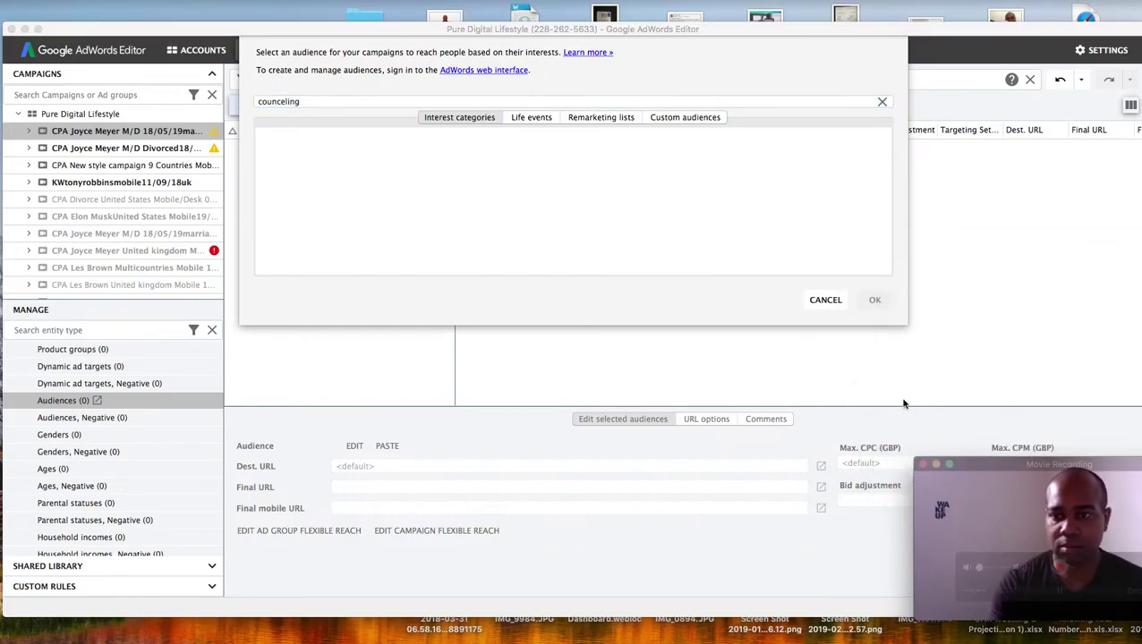
Filter the interest categories and life events for "Divorced" instead, and cancel the audience selection.
click(308, 102)
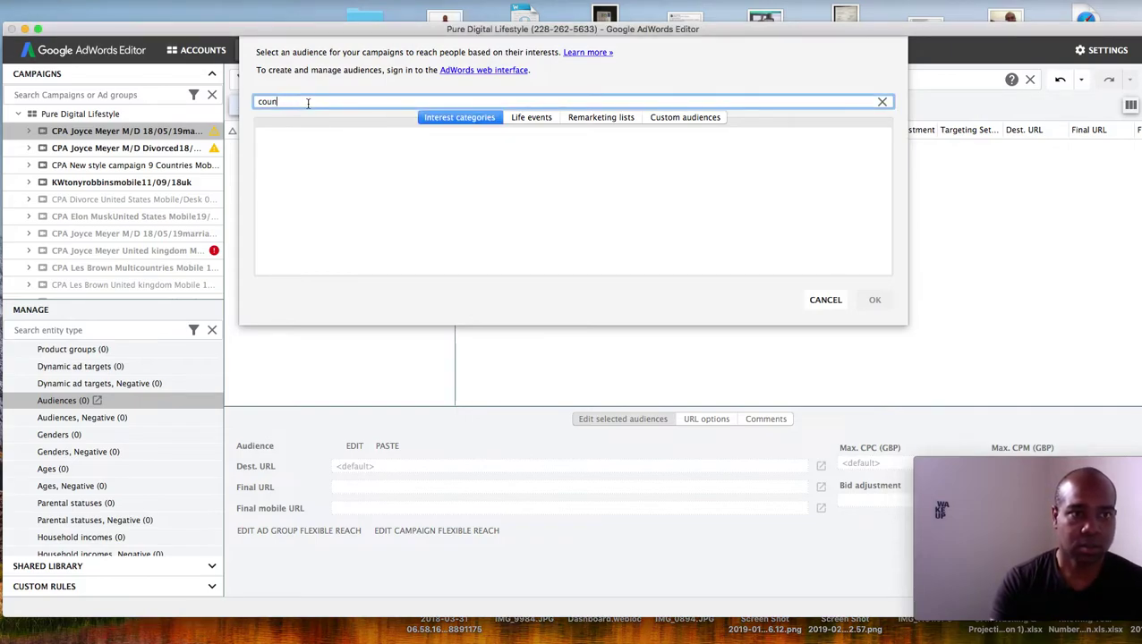
key(BackSpace)
key(BackSpace)
key(BackSpace)
key(BackSpace)
text(Divorce)
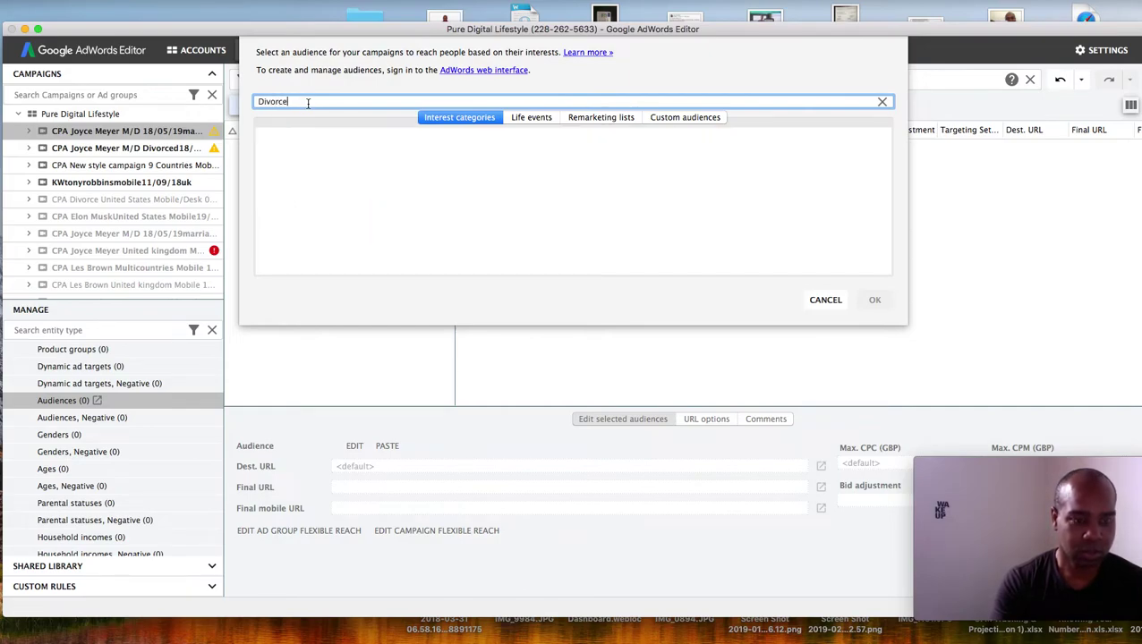
text(d)
click(524, 119)
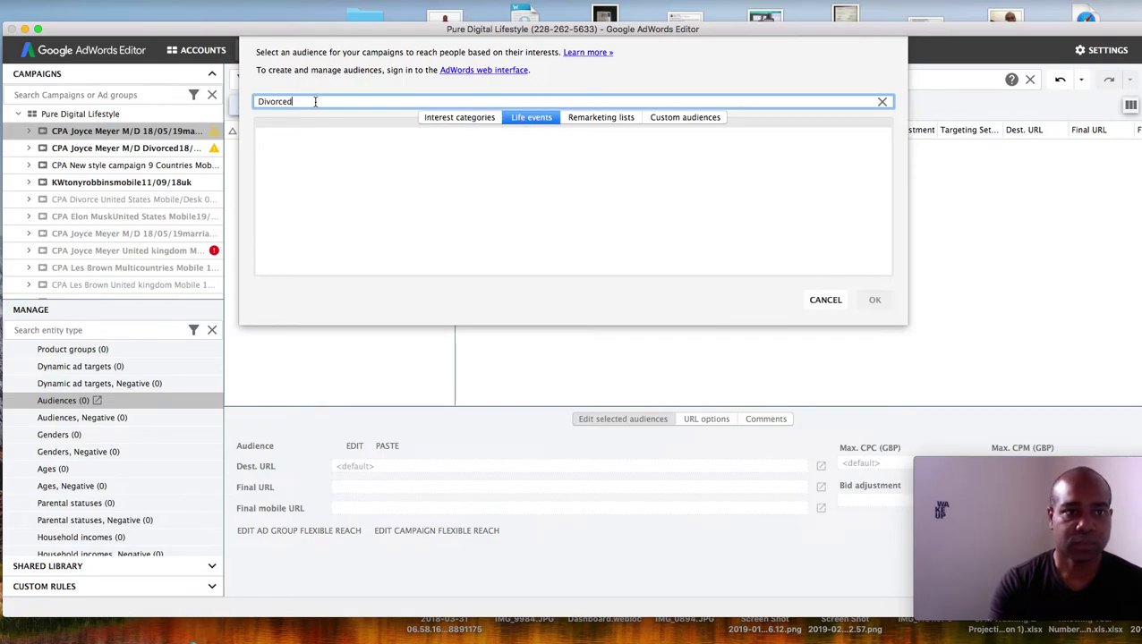
drag(313, 101, 255, 101)
click(823, 300)
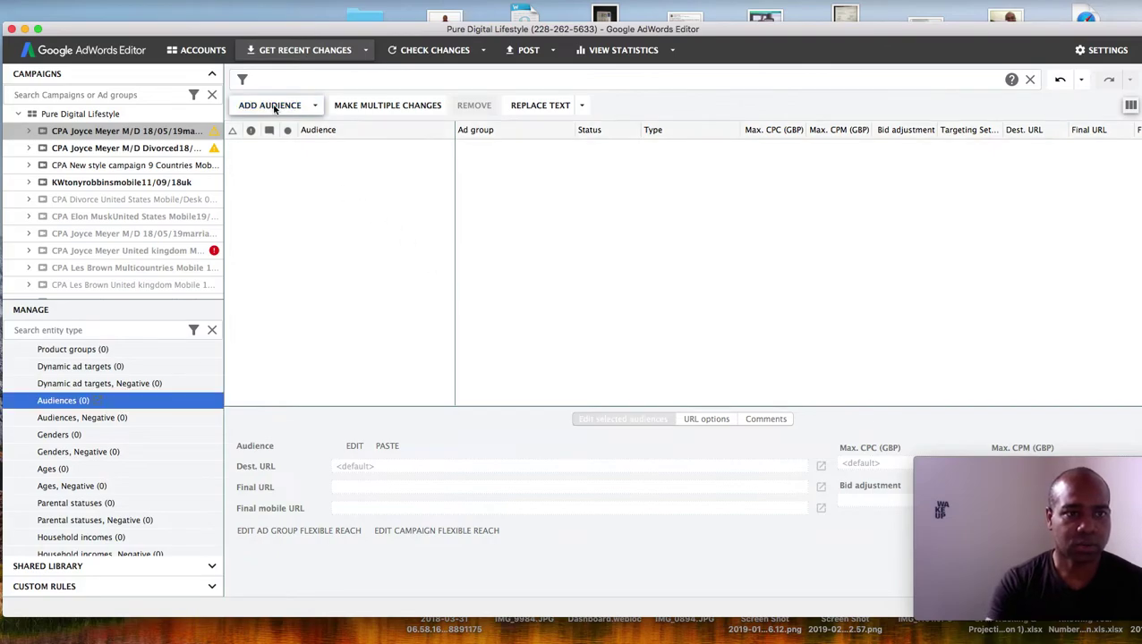
Start a new ad group-level audience for all ad groups of the Joyce Meyer marriage counsiling IRELAND campaign.
click(275, 109)
click(282, 123)
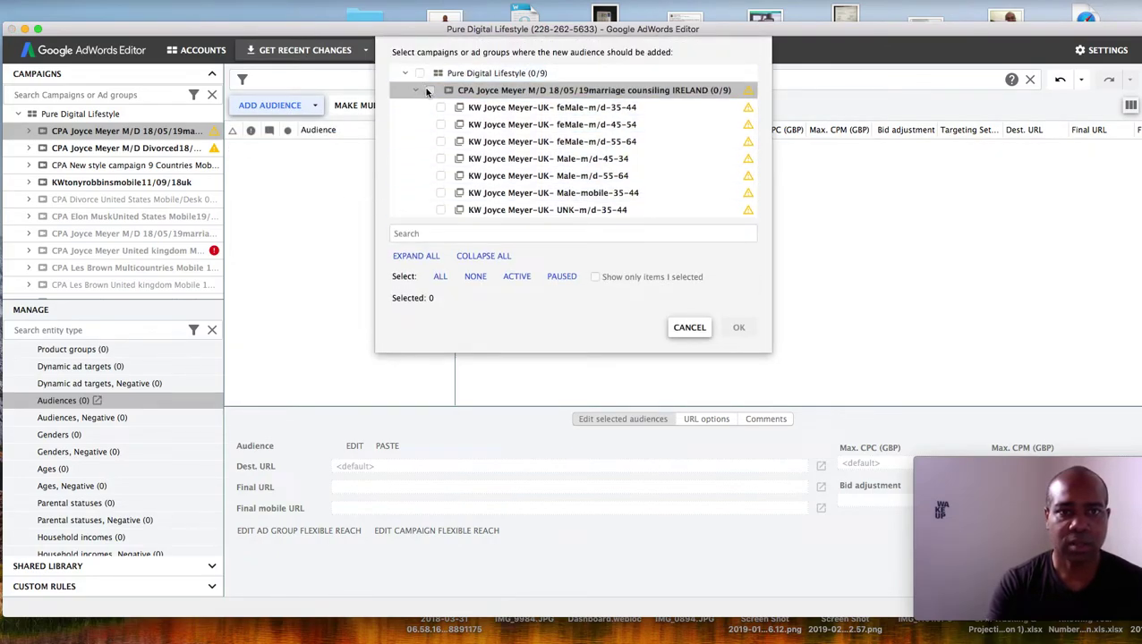
click(430, 91)
click(738, 328)
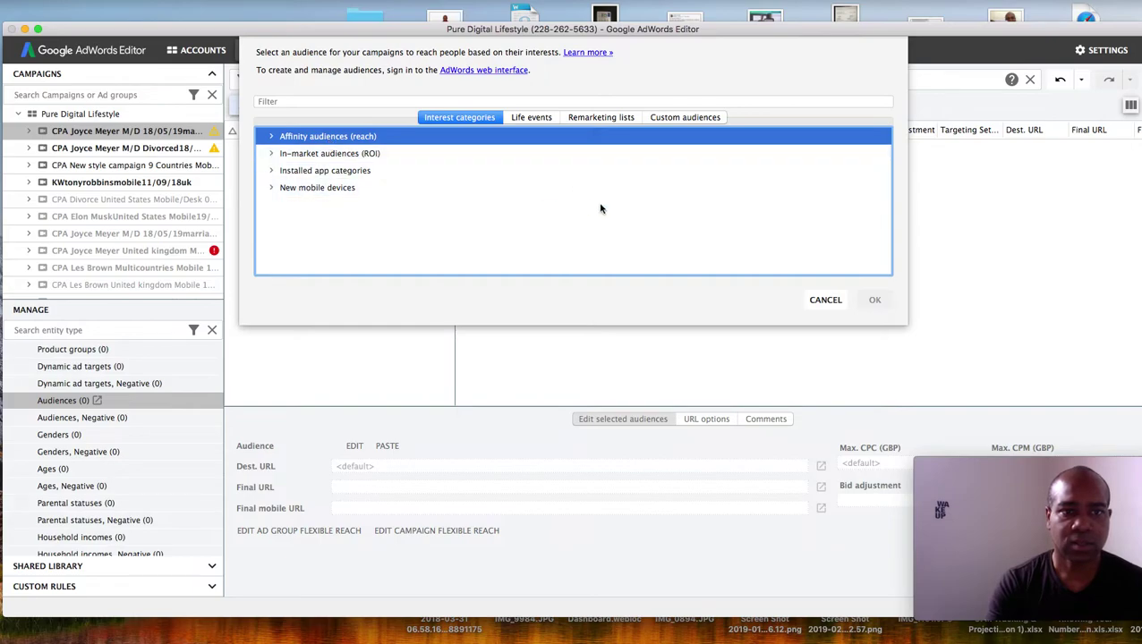
Browse the affinity audiences and add the Family-Focused interest from Lifestyles & Hobbies to the selected ad groups.
double_click(300, 138)
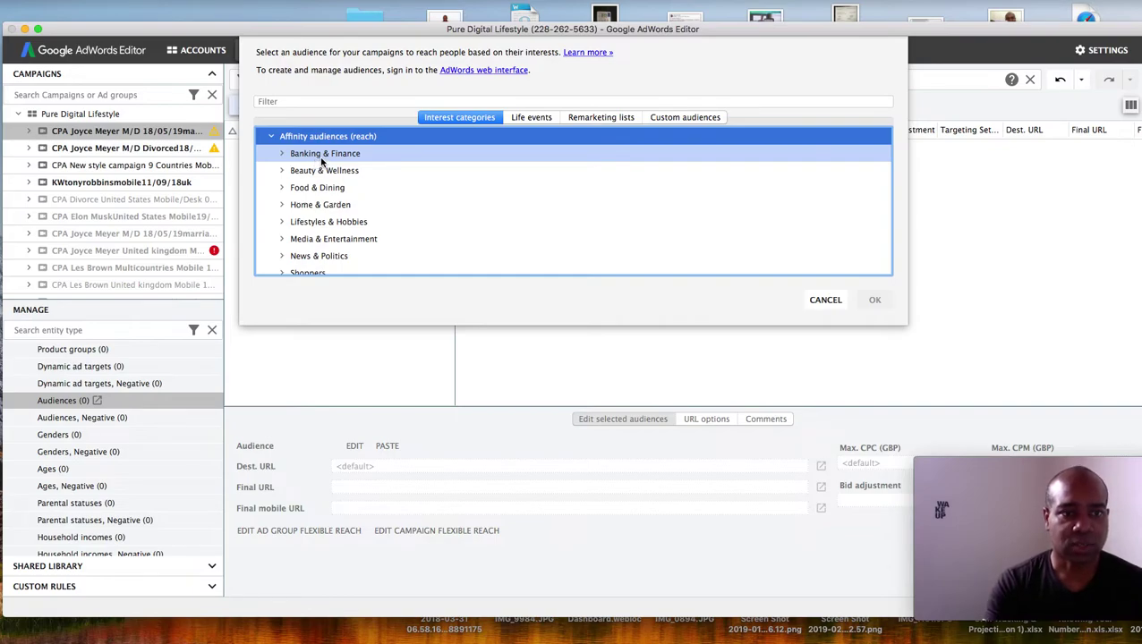
scroll(309, 188, down, 2)
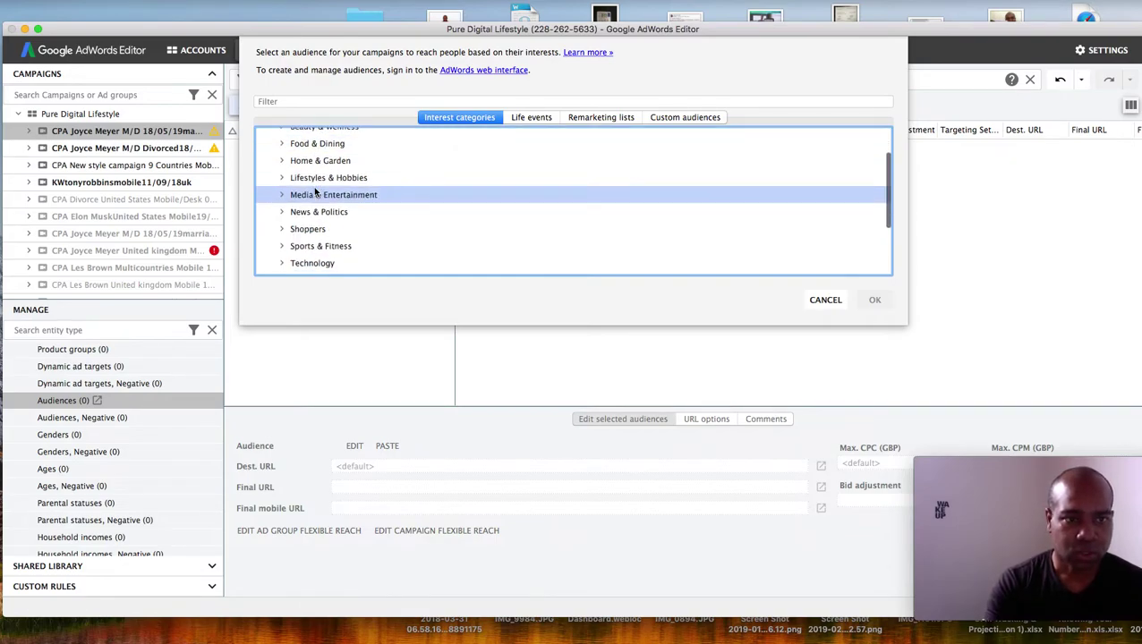
double_click(324, 179)
scroll(331, 197, down, 3)
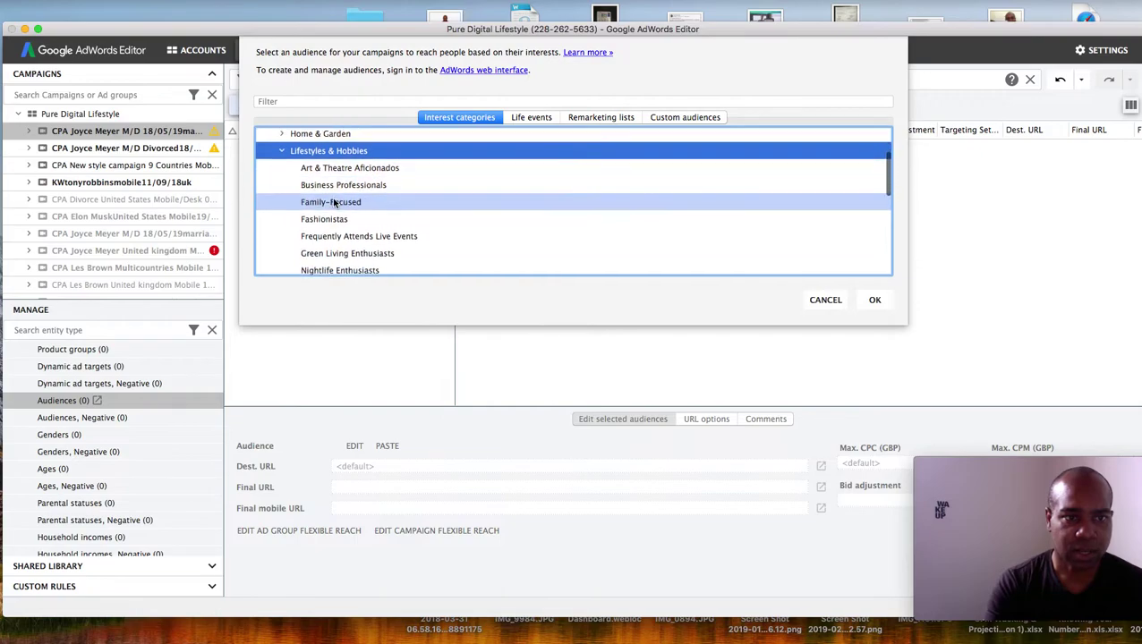
scroll(334, 202, down, 1)
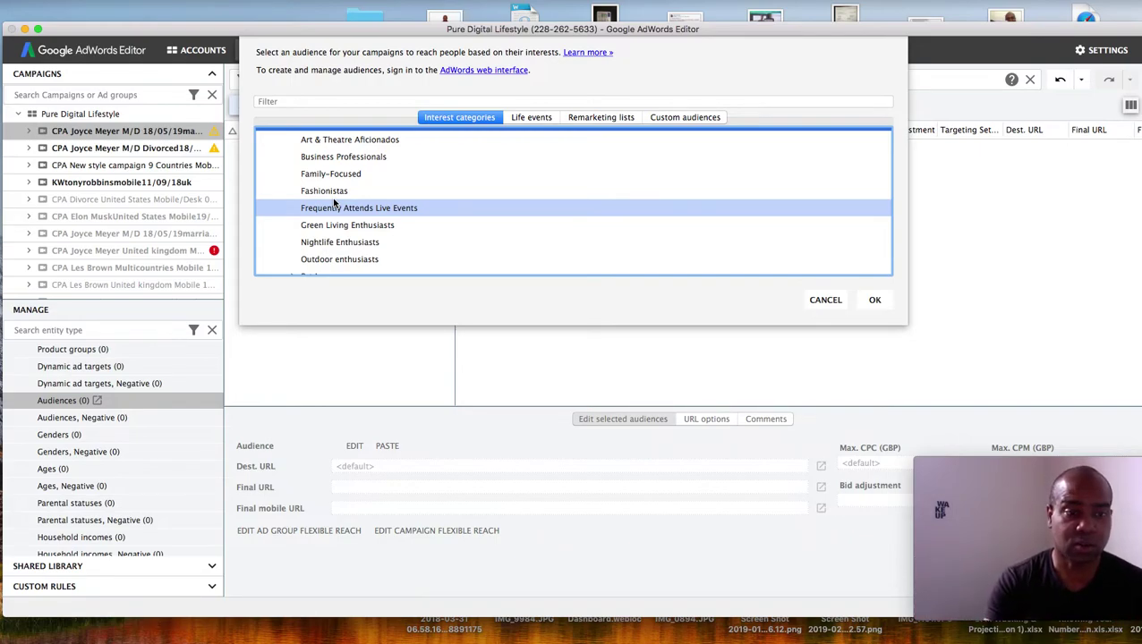
scroll(351, 211, down, 5)
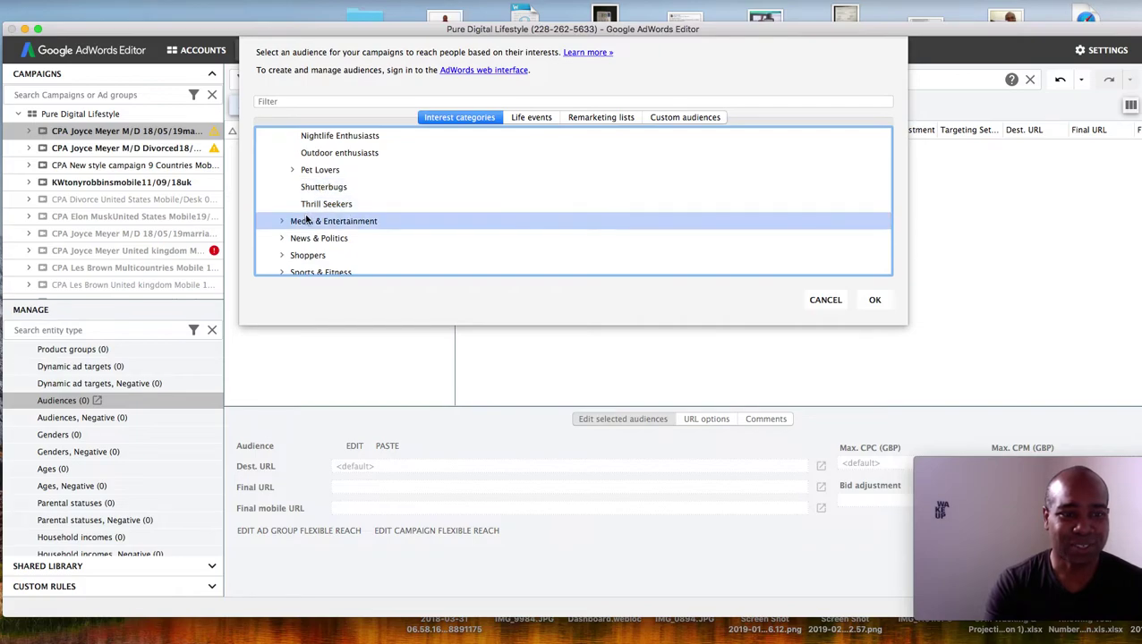
scroll(318, 229, down, 5)
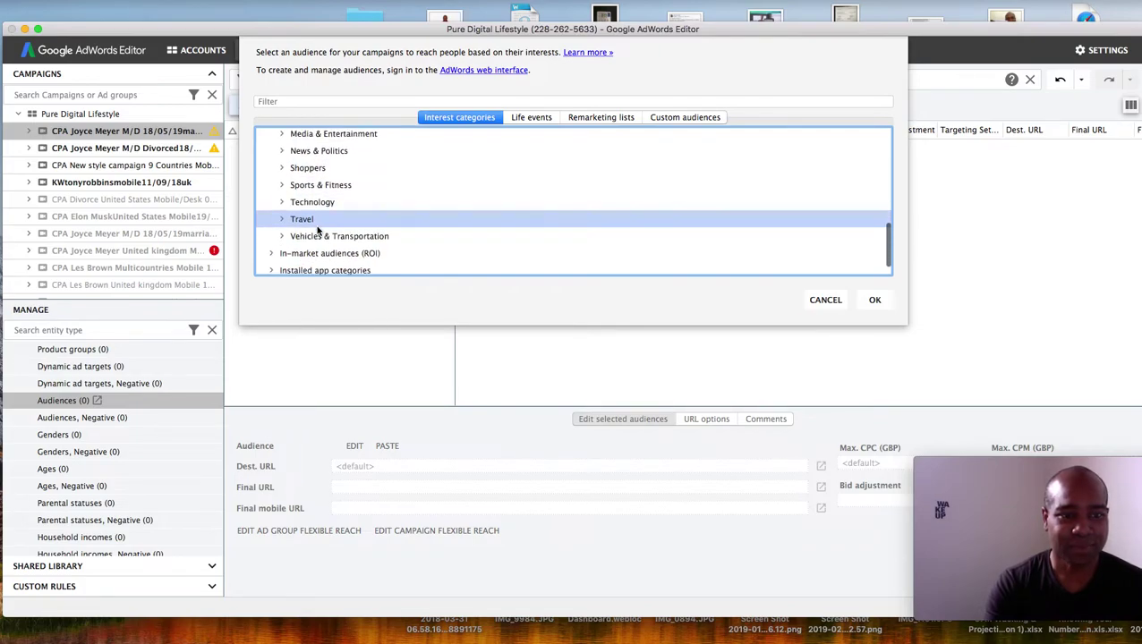
scroll(319, 234, down, 1)
scroll(324, 245, up, 15)
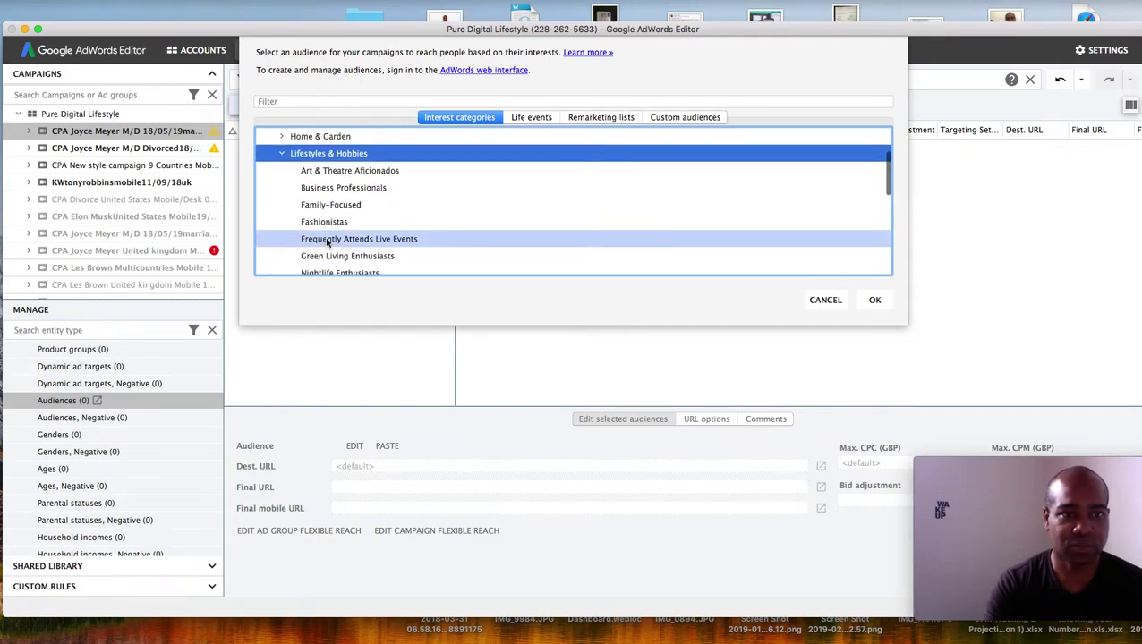
scroll(327, 241, up, 2)
scroll(324, 239, down, 3)
click(326, 190)
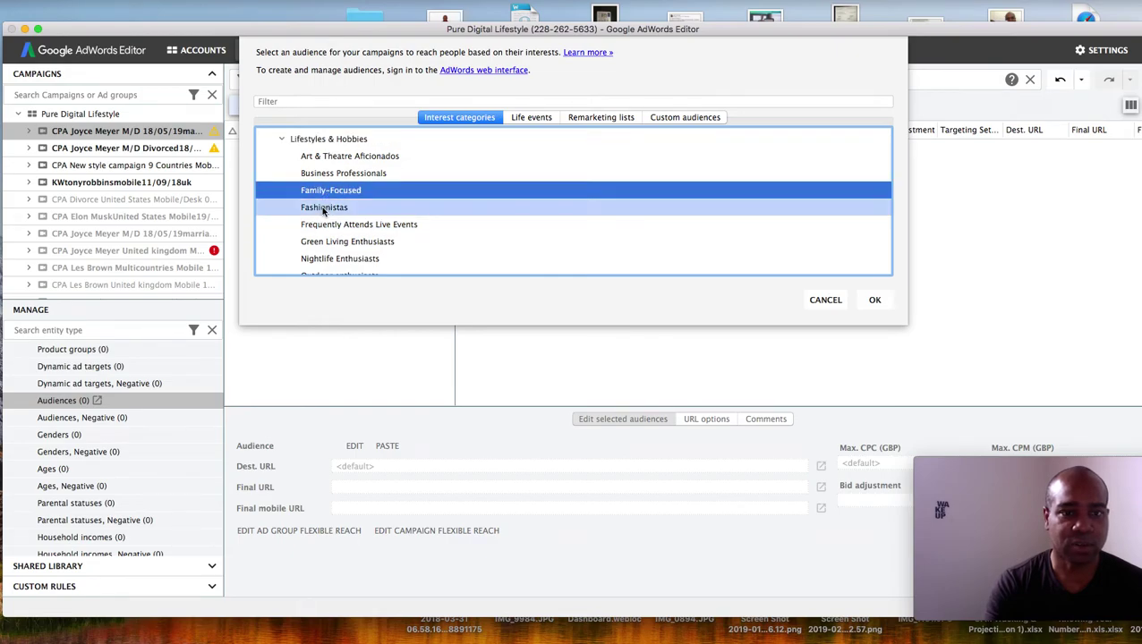
click(876, 300)
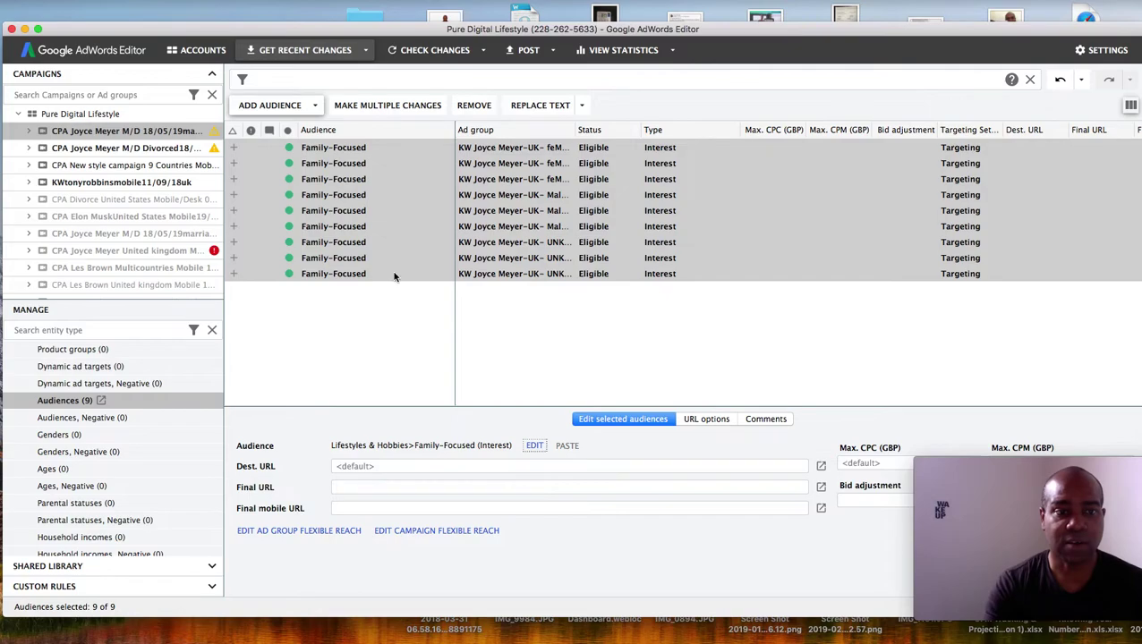
Add the Dating Services in-market audience at ad group level to all the IRELAND campaign's ad groups.
click(312, 106)
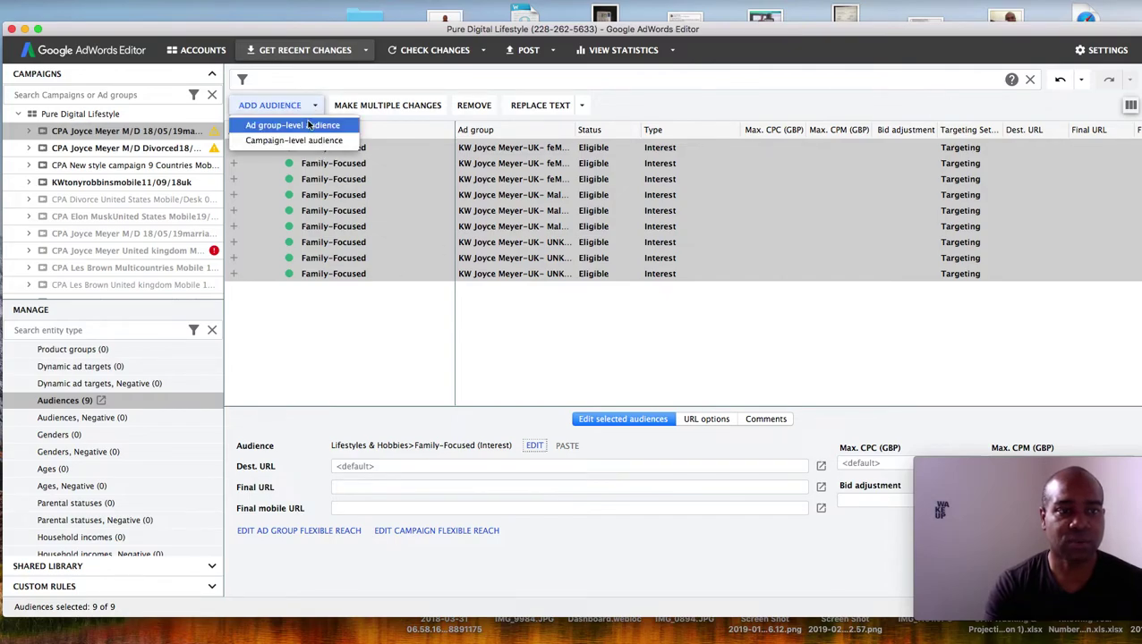
click(309, 123)
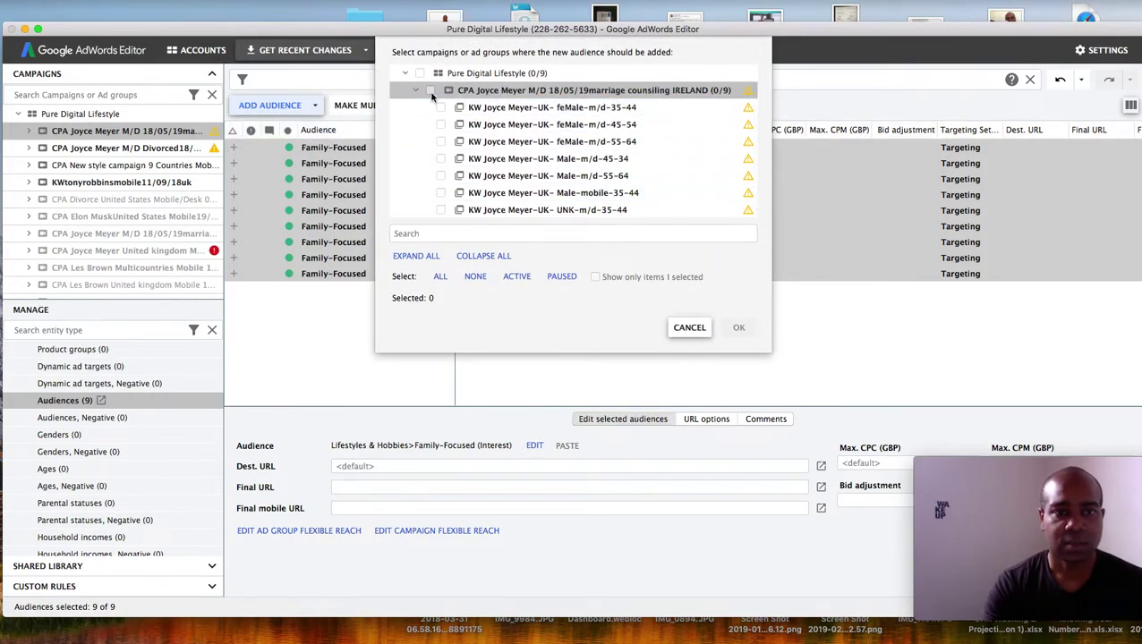
click(429, 91)
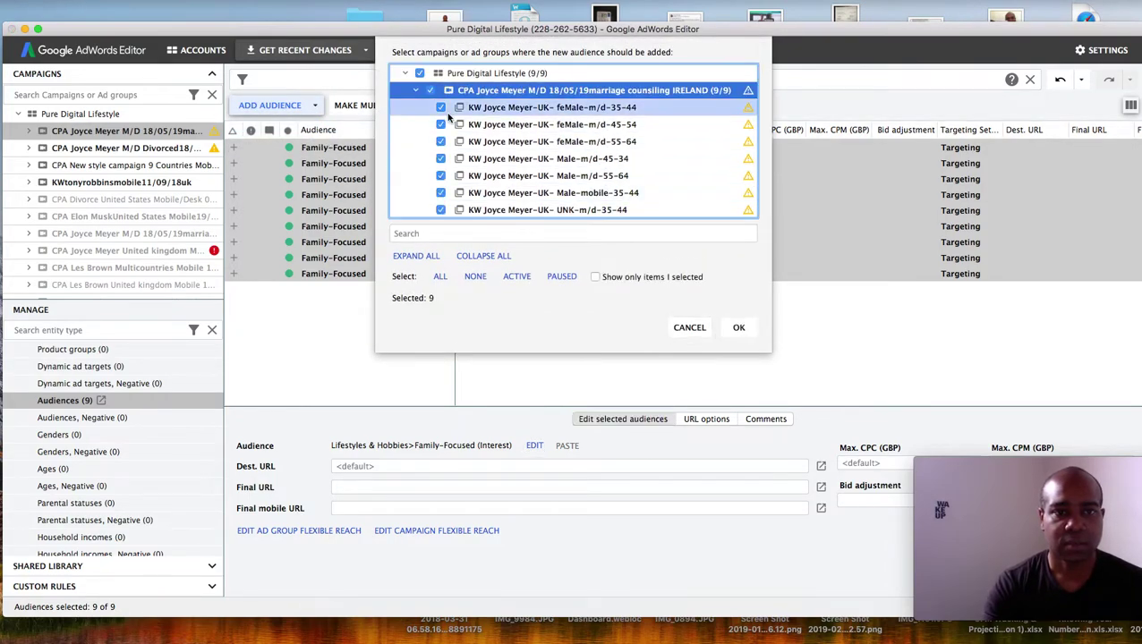
click(738, 327)
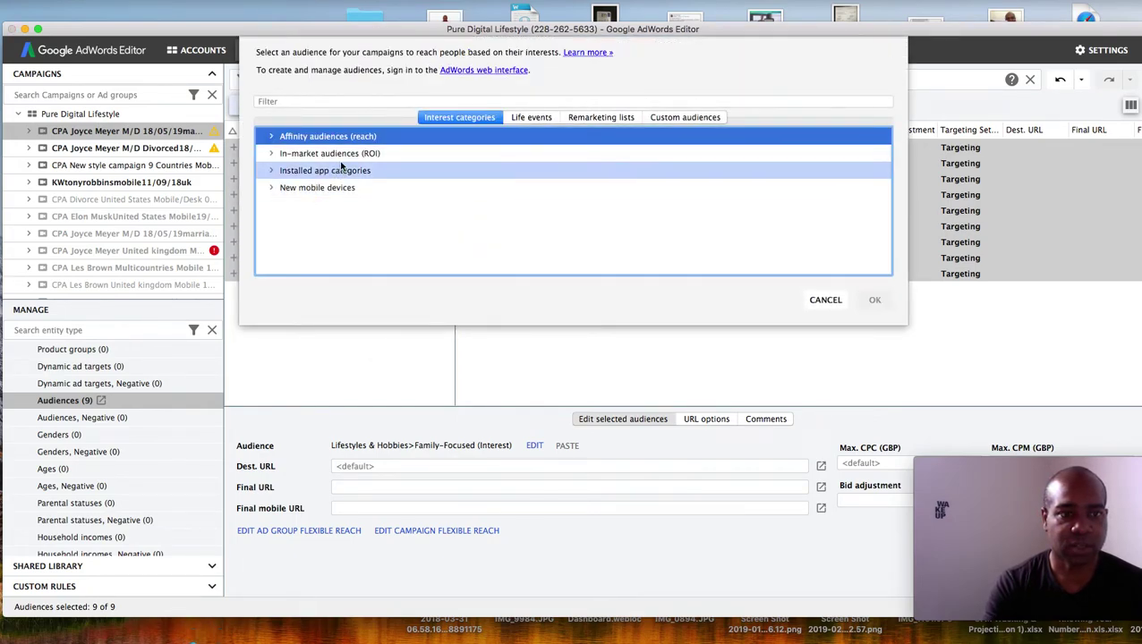
click(339, 153)
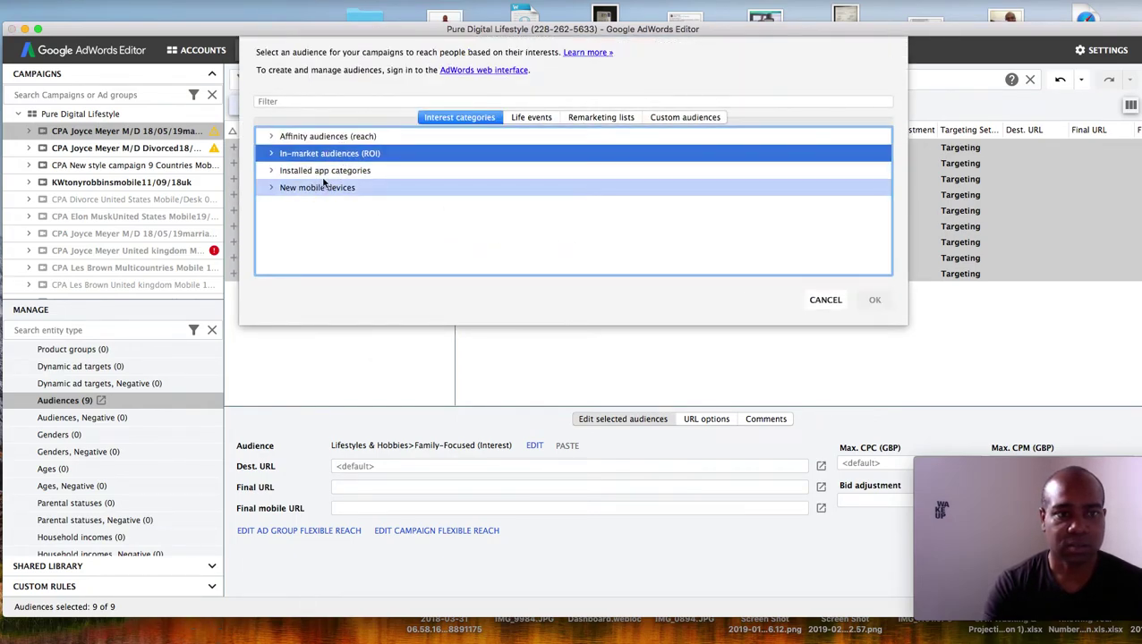
double_click(324, 155)
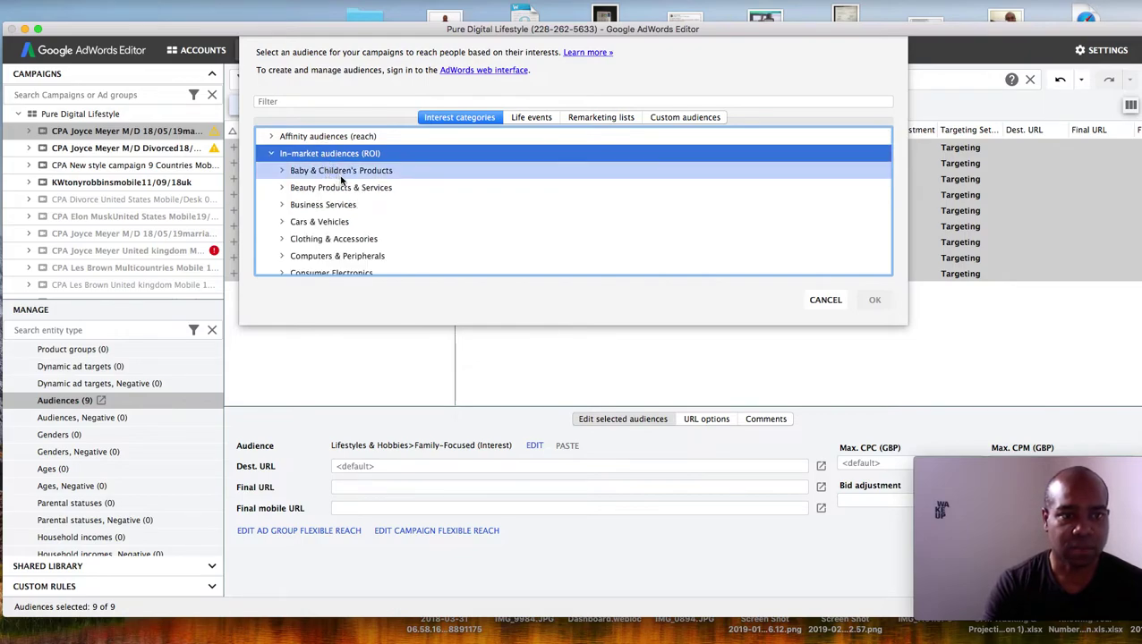
scroll(343, 233, down, 5)
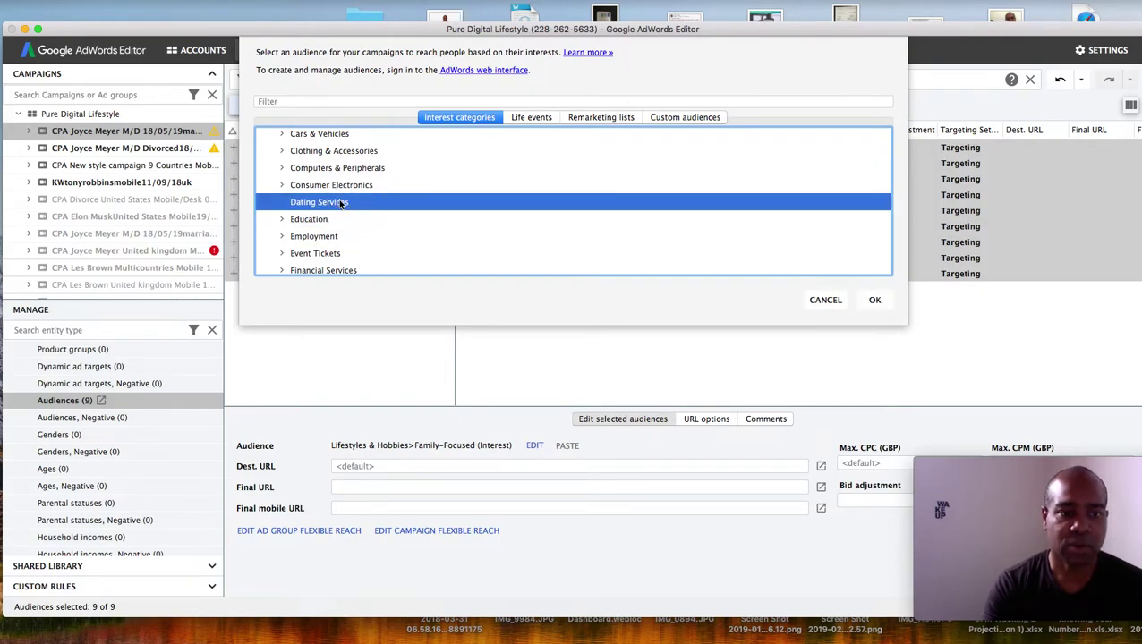
click(874, 299)
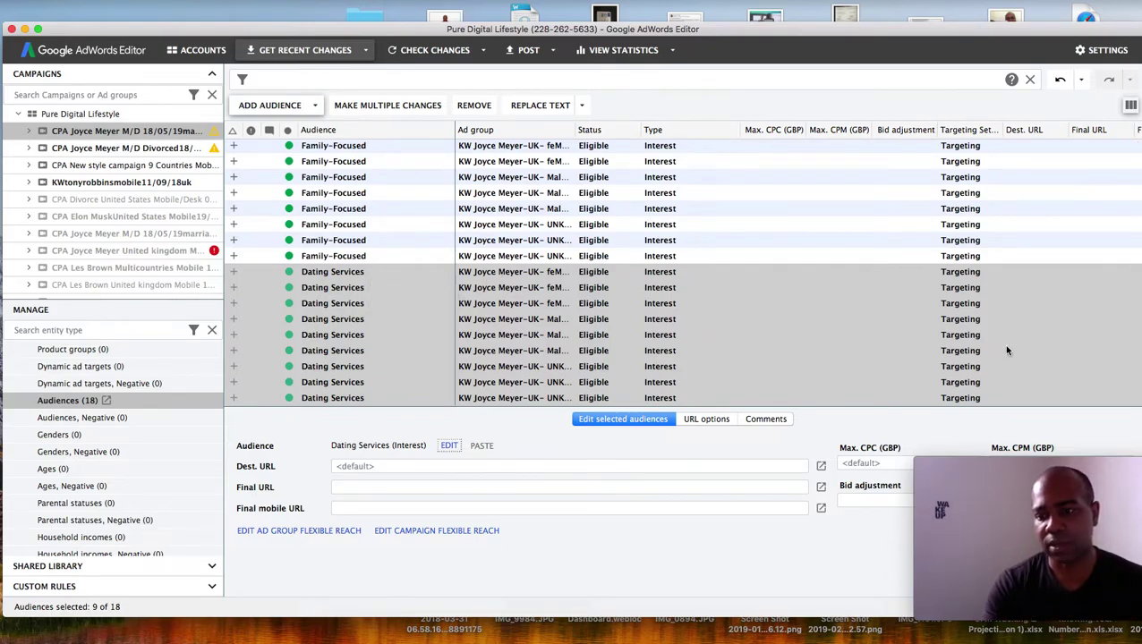
Expand the ad types and open the TrueView in-stream video ads list for the IRELAND campaign.
drag(1038, 506, 1051, 230)
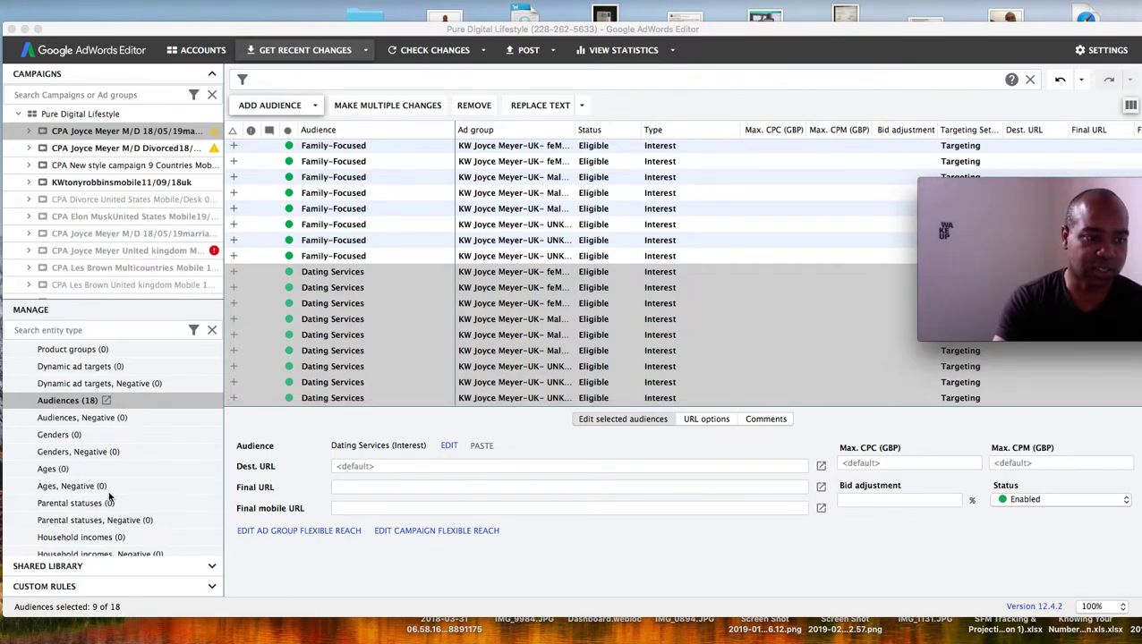
scroll(115, 474, down, 3)
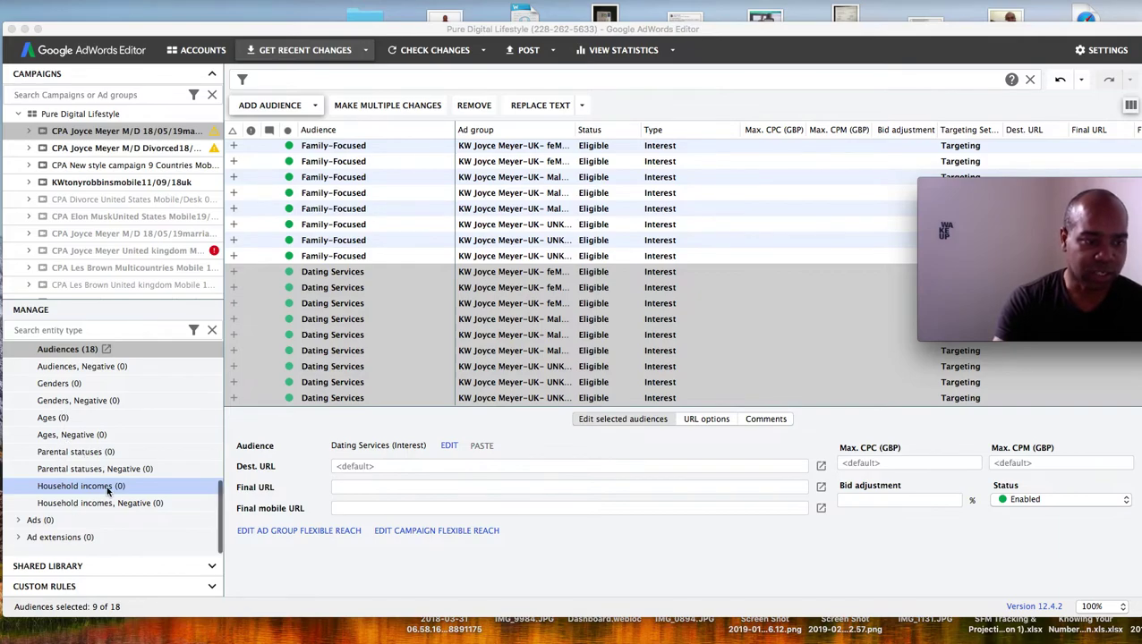
click(47, 522)
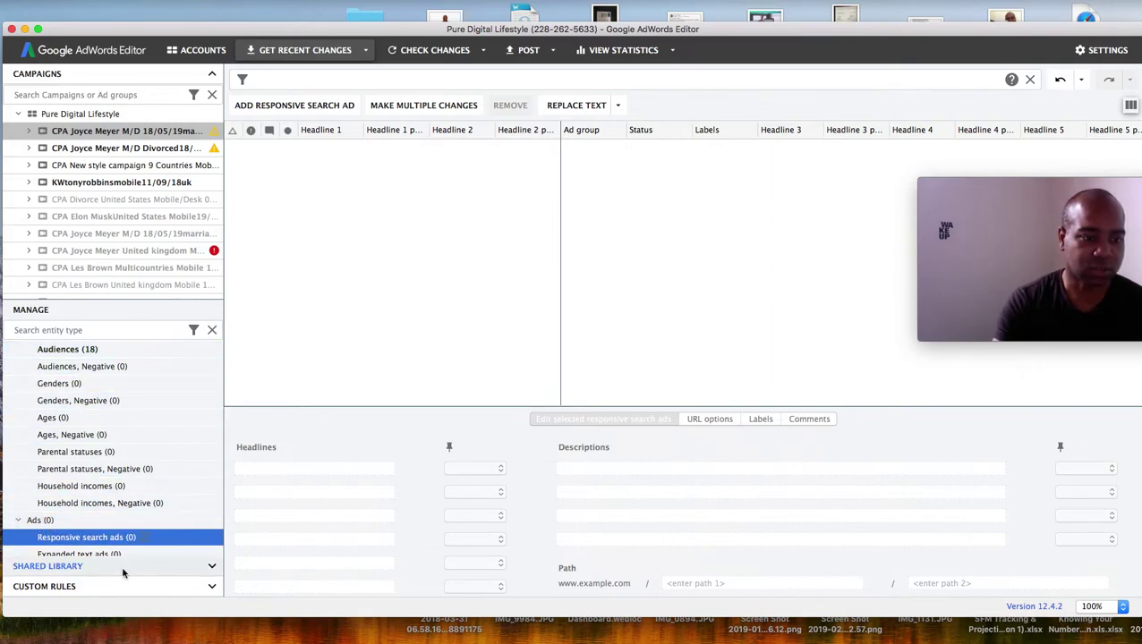
scroll(77, 450, up, 2)
scroll(77, 450, down, 5)
scroll(77, 450, down, 10)
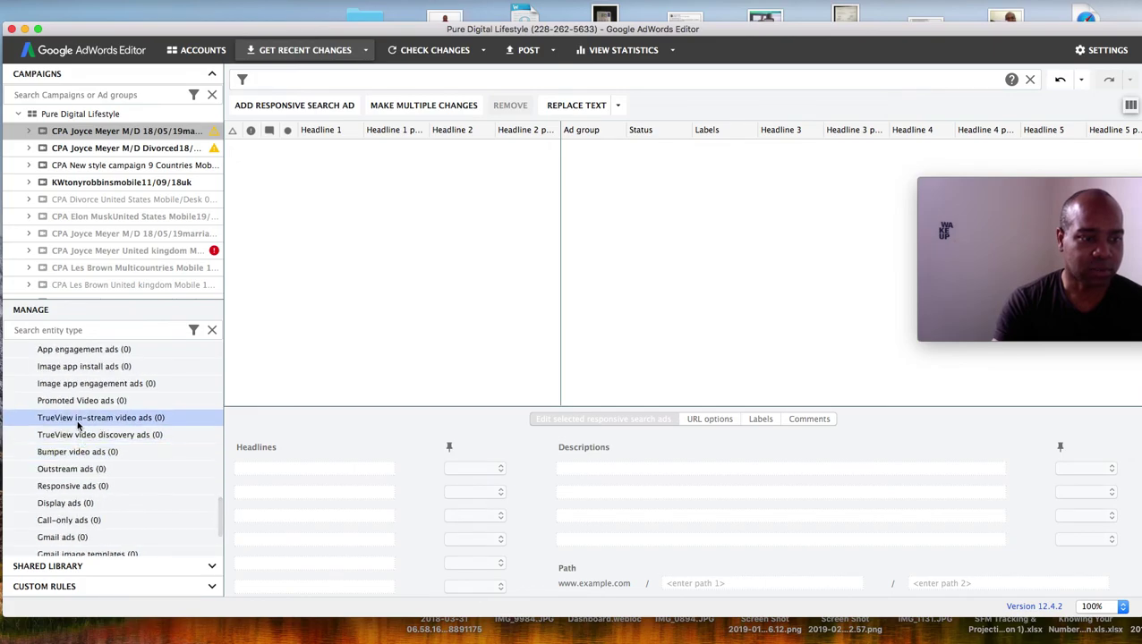
click(74, 420)
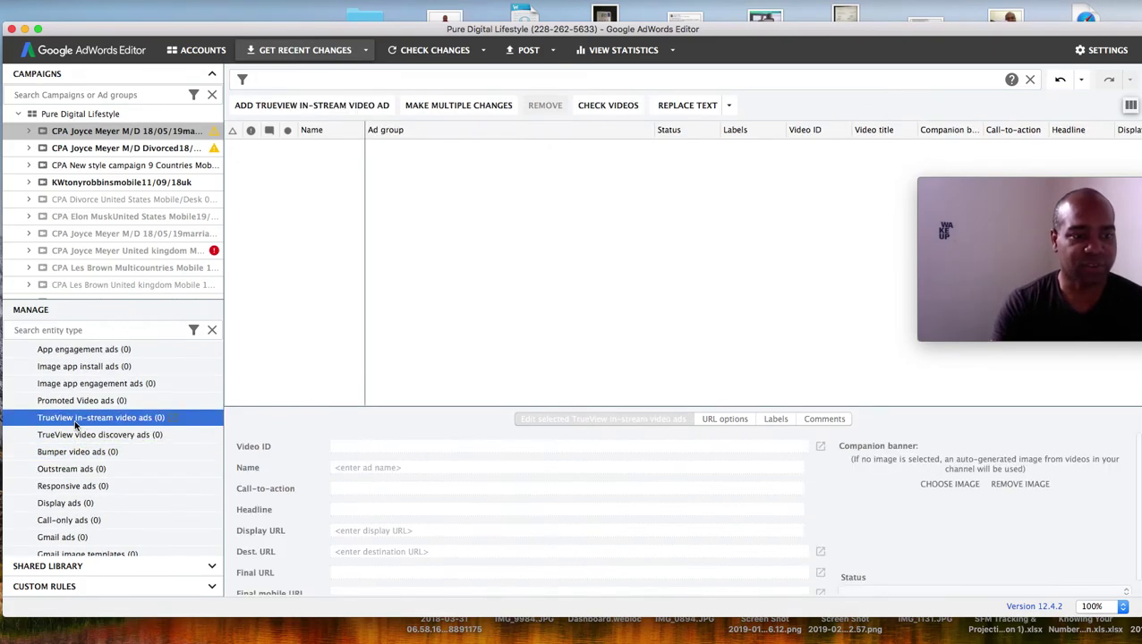